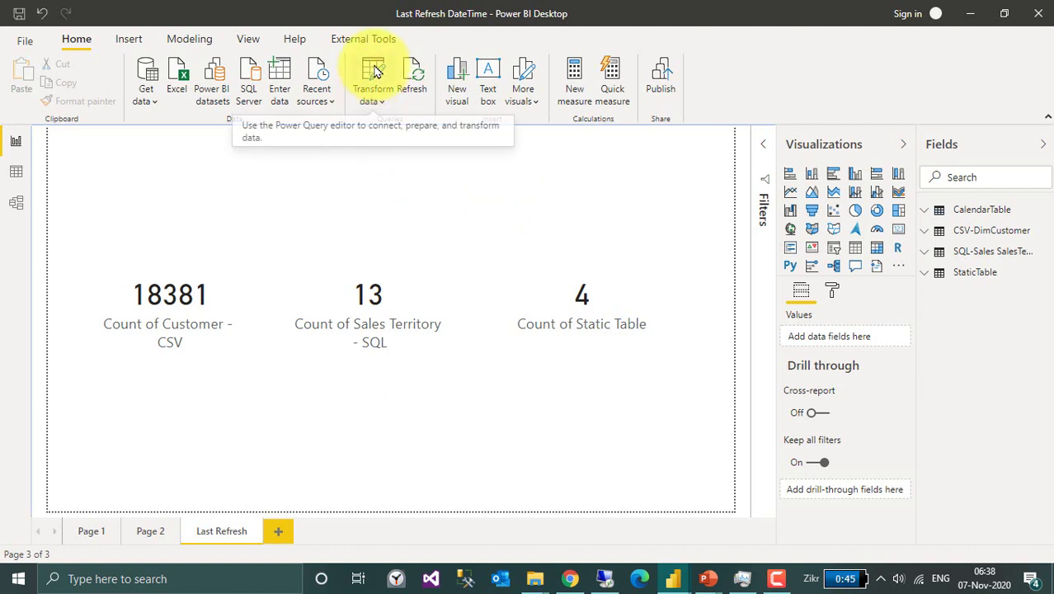
- Open Power Query Editor and add a blank query, Query1, from the Queries pane
click(374, 75)
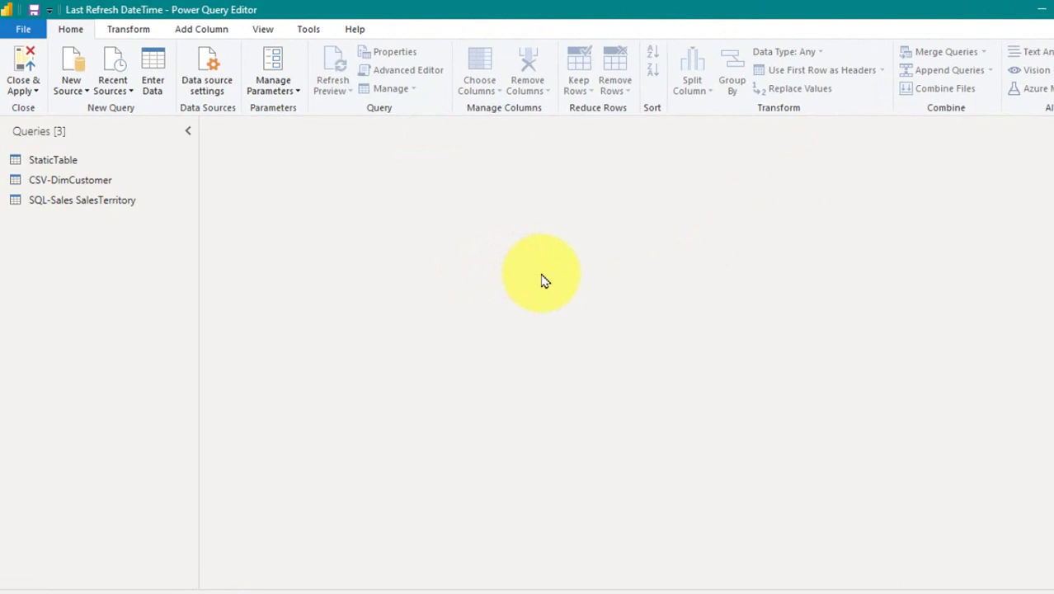
right_click(59, 306)
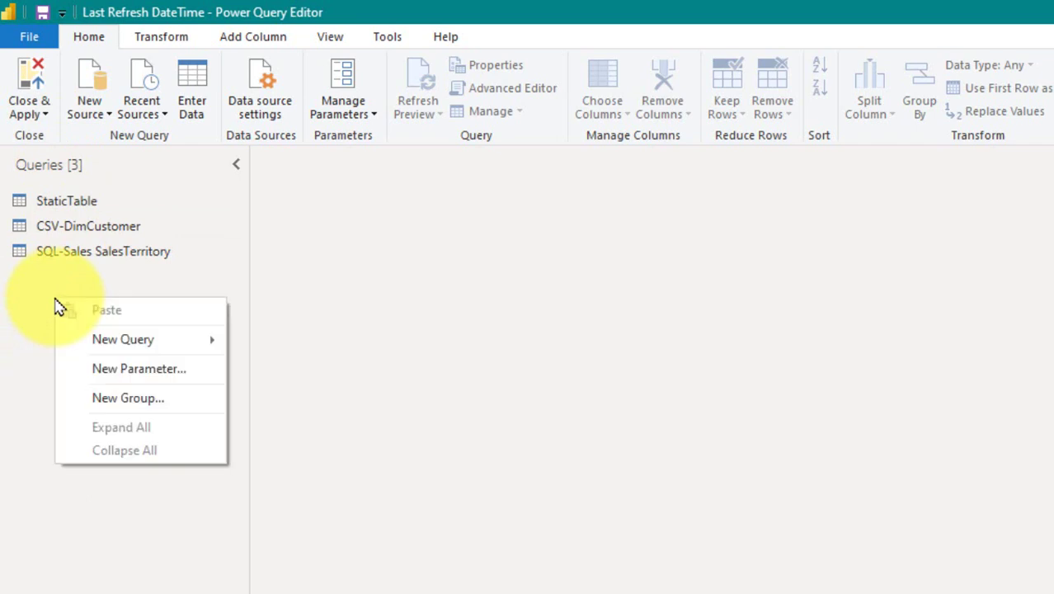
mouse_move(104, 350)
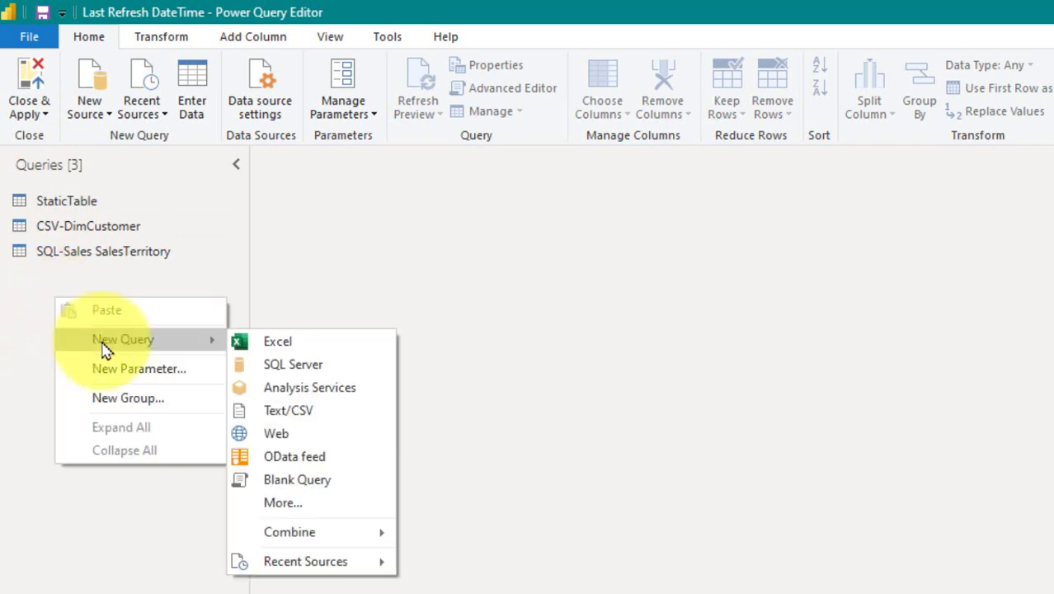
click(303, 484)
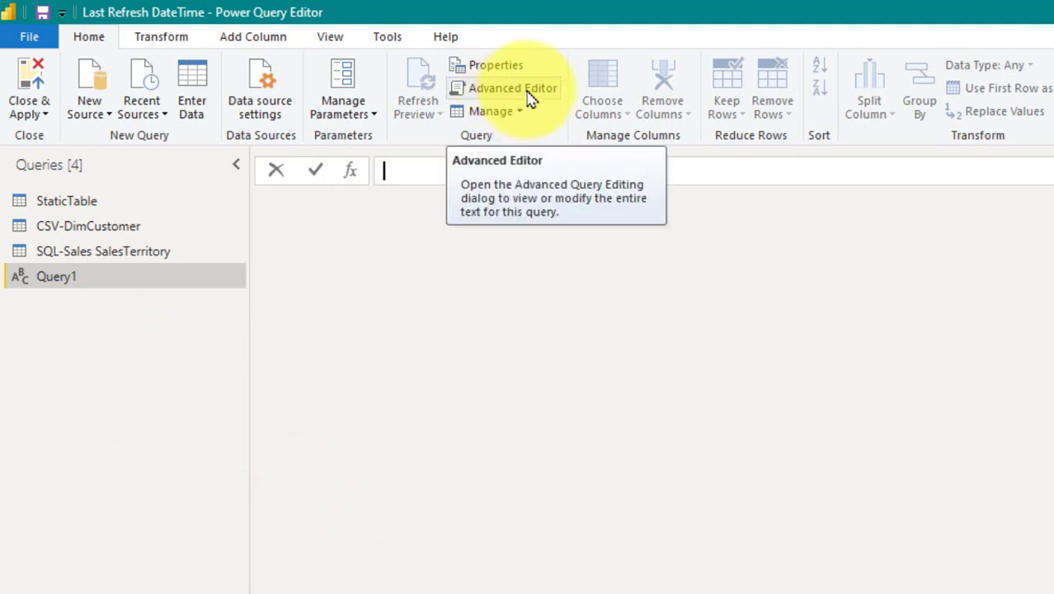
- In Query1's Advanced Editor, replace the empty quotes in Source with DateTime.LocalNow()
click(529, 96)
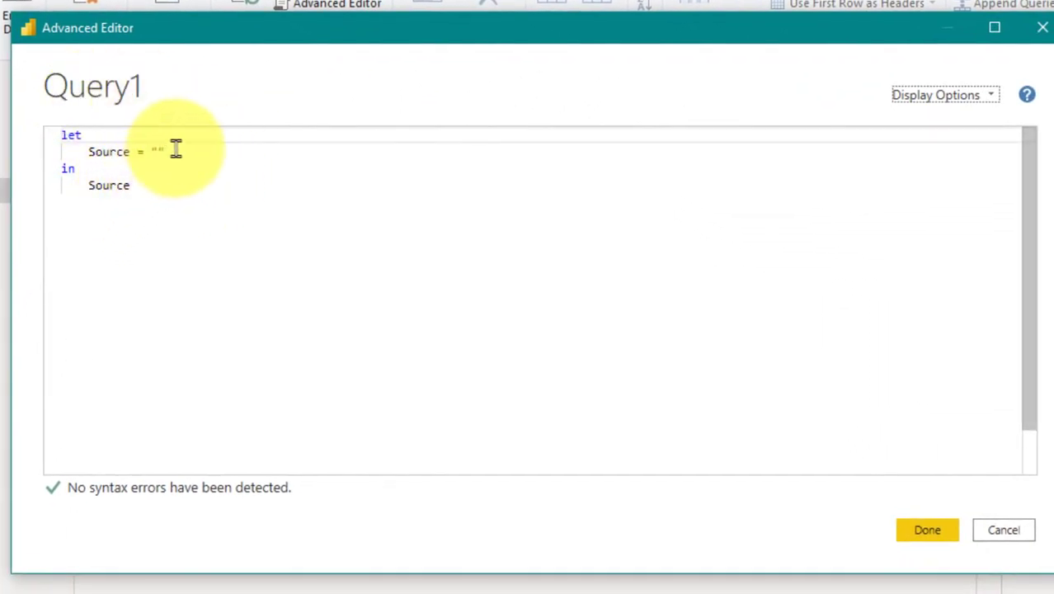
click(176, 148)
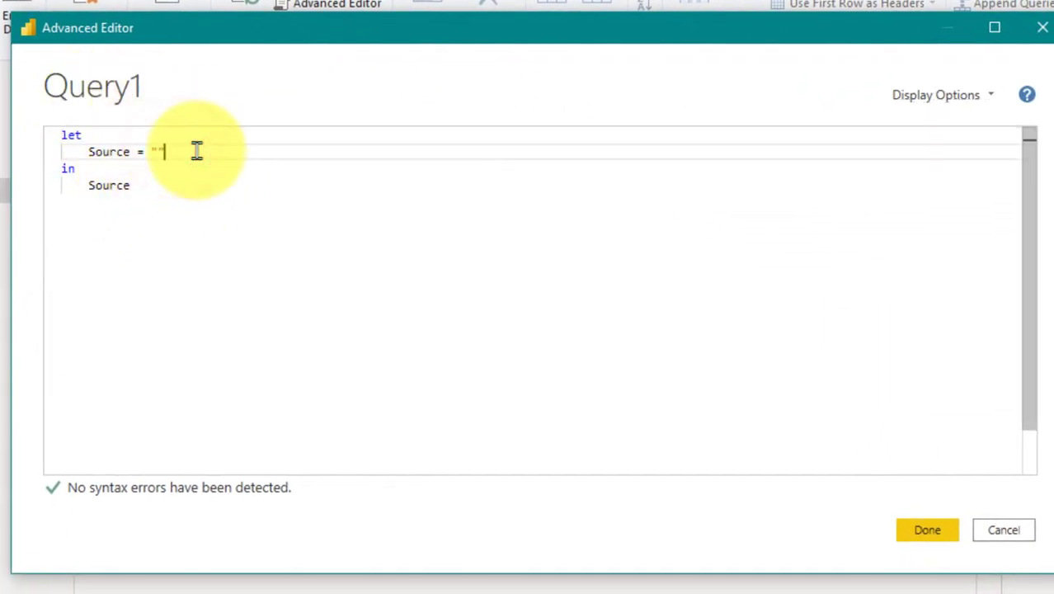
key(BackSpace)
key(BackSpace)
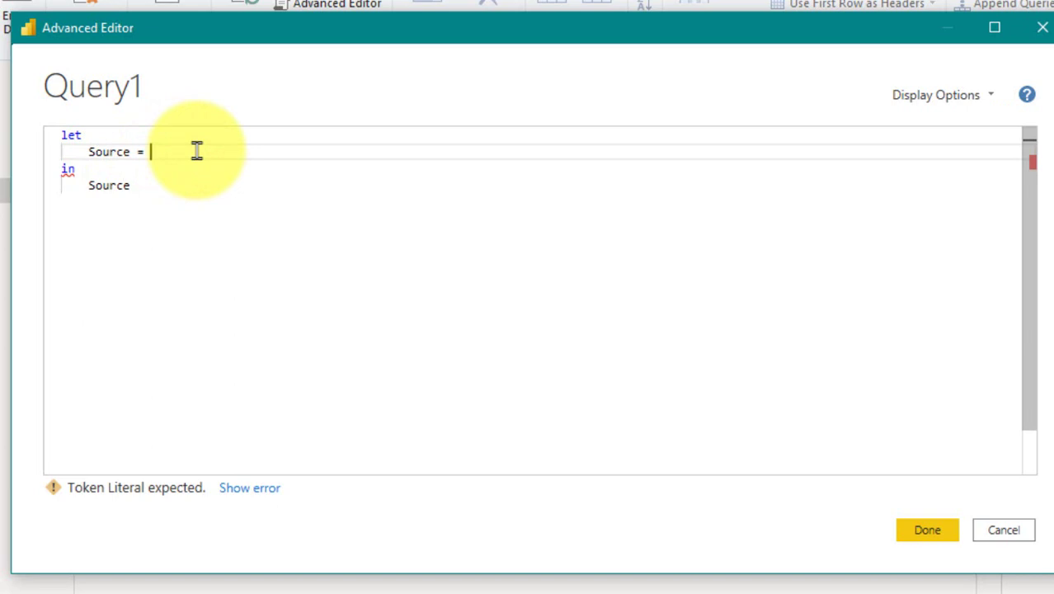
text(0)
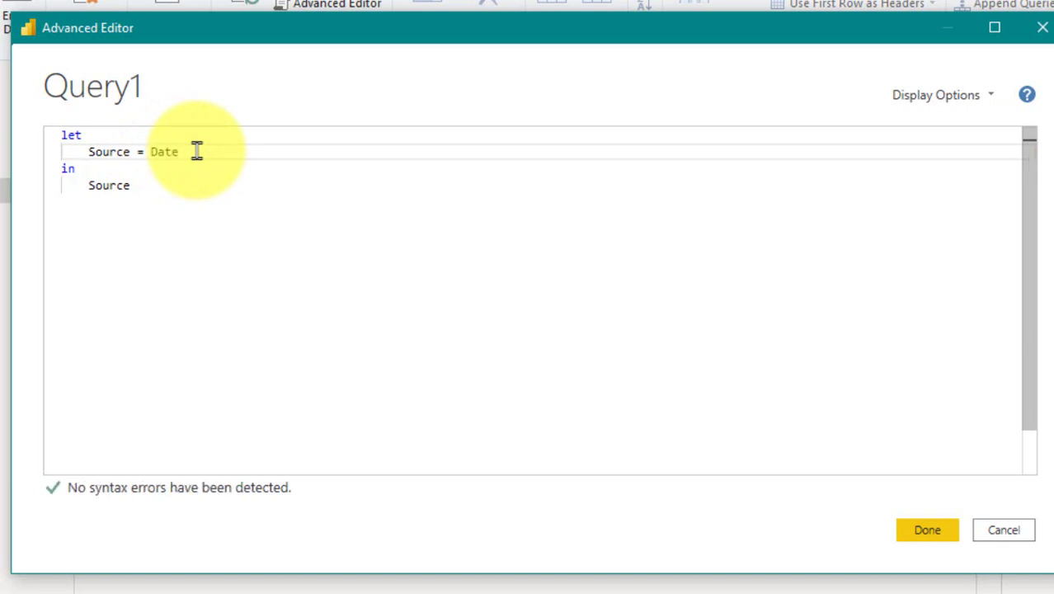
text(ateTime.)
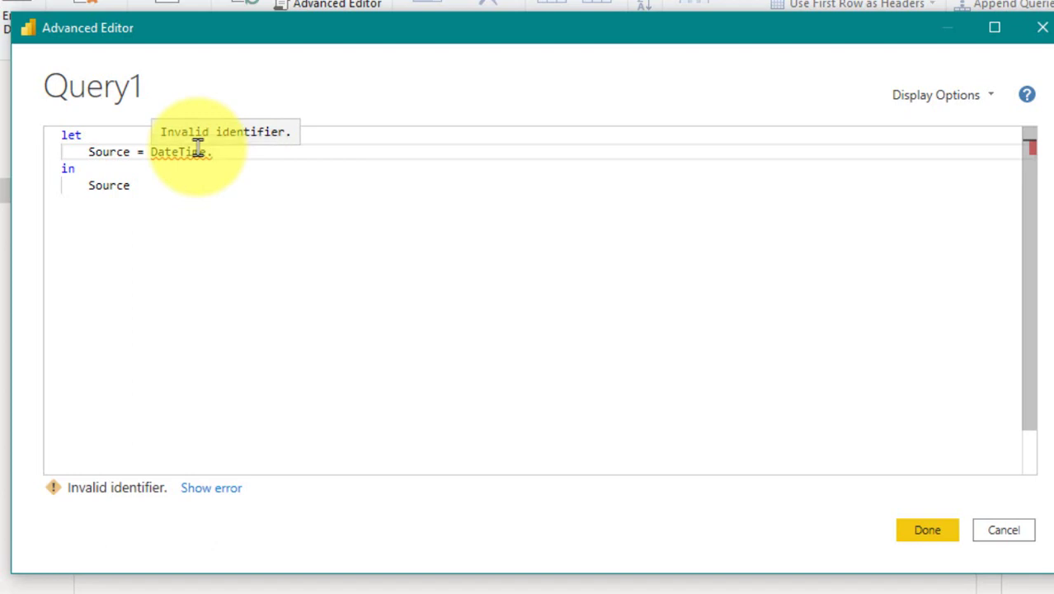
text(now)
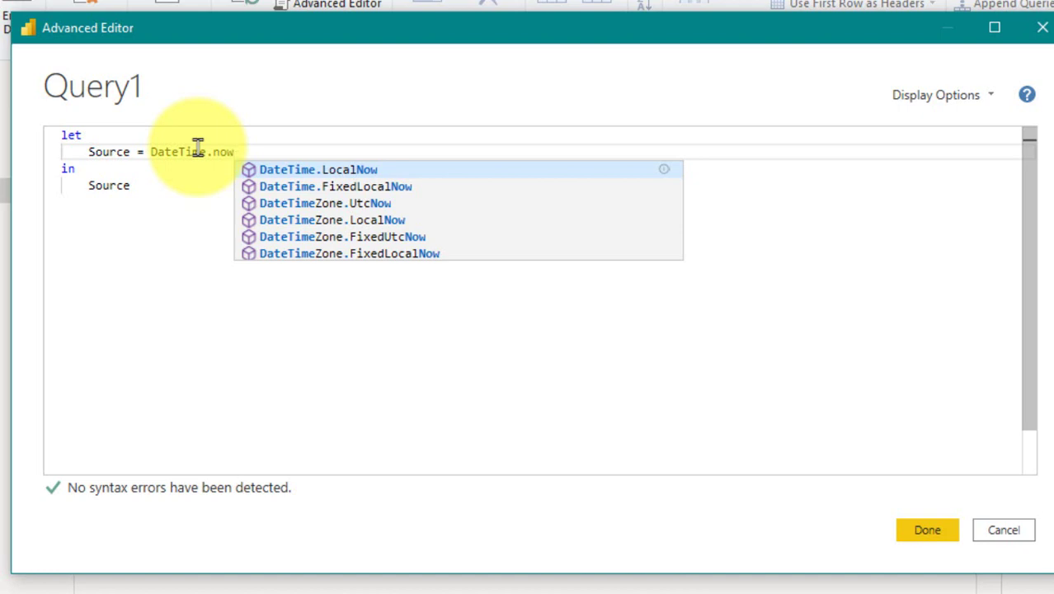
key(Down)
key(Up)
key(Tab)
text(()
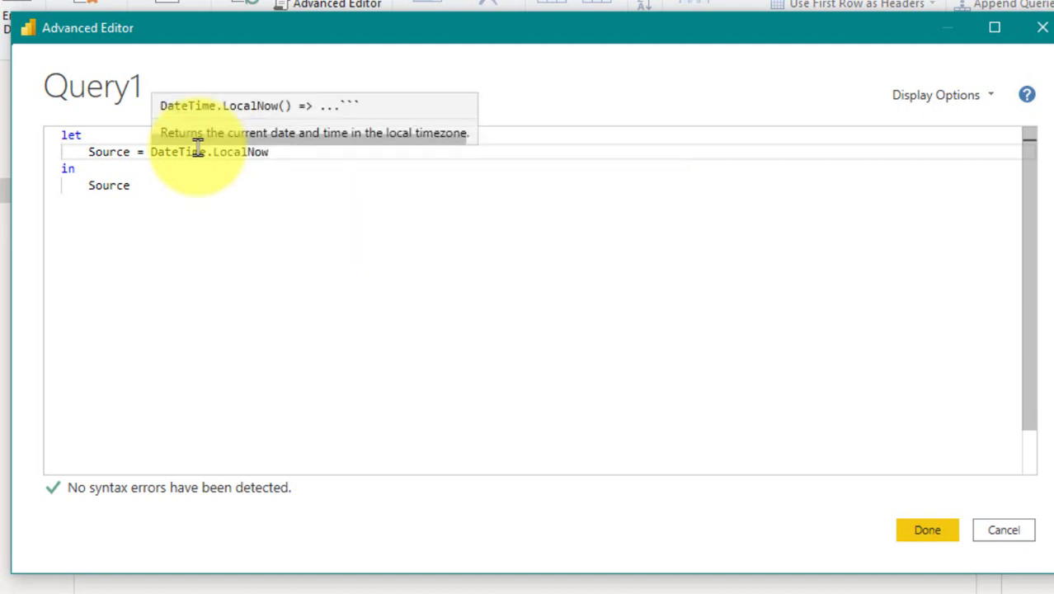
mouse_move(198, 146)
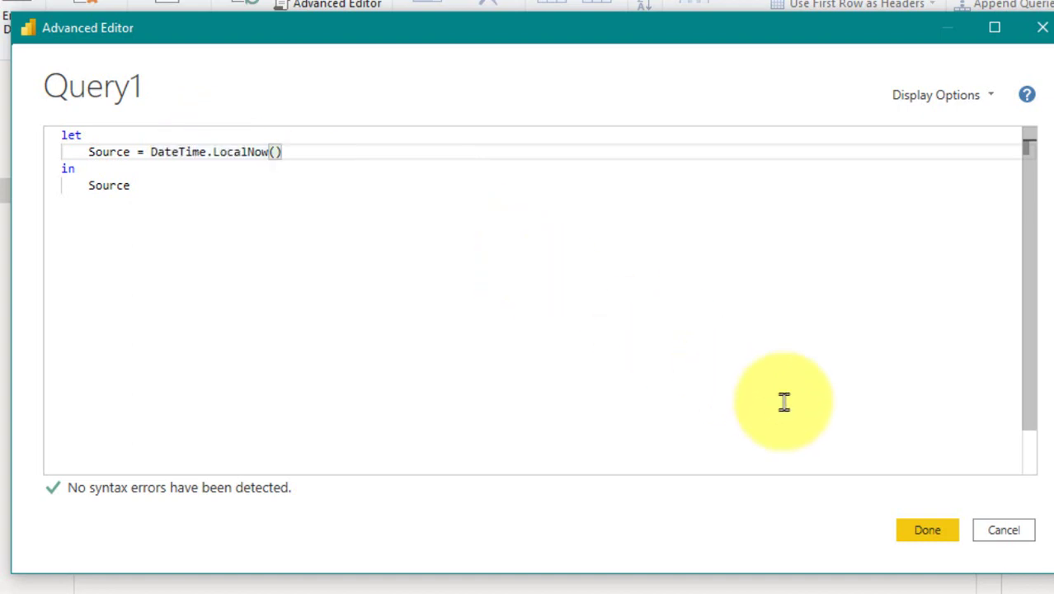
click(930, 537)
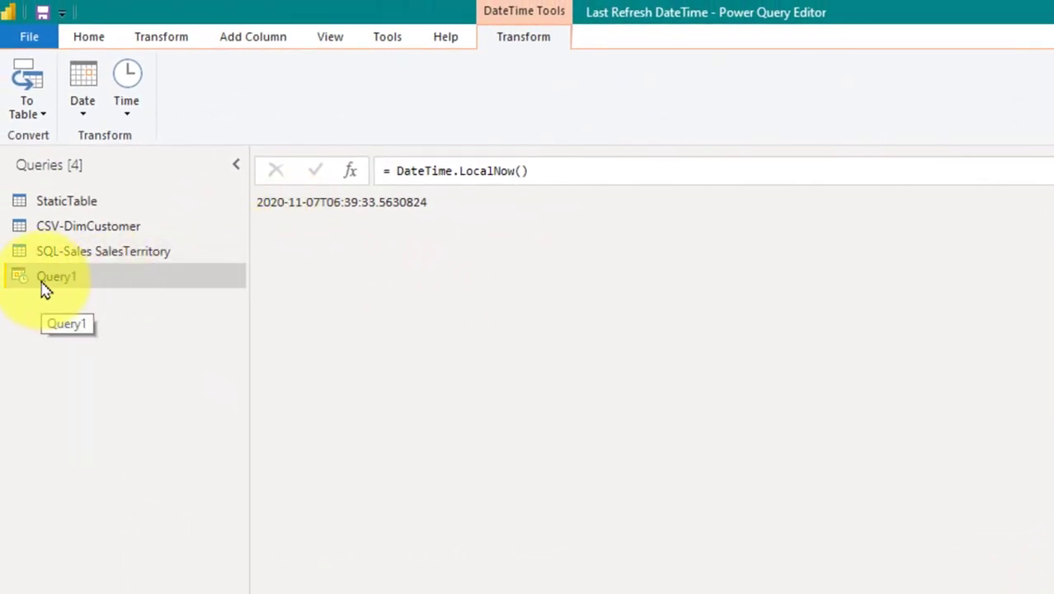
- Convert the timestamp to a table and rename Query1 to 'Last Refresh Data Time'
click(32, 75)
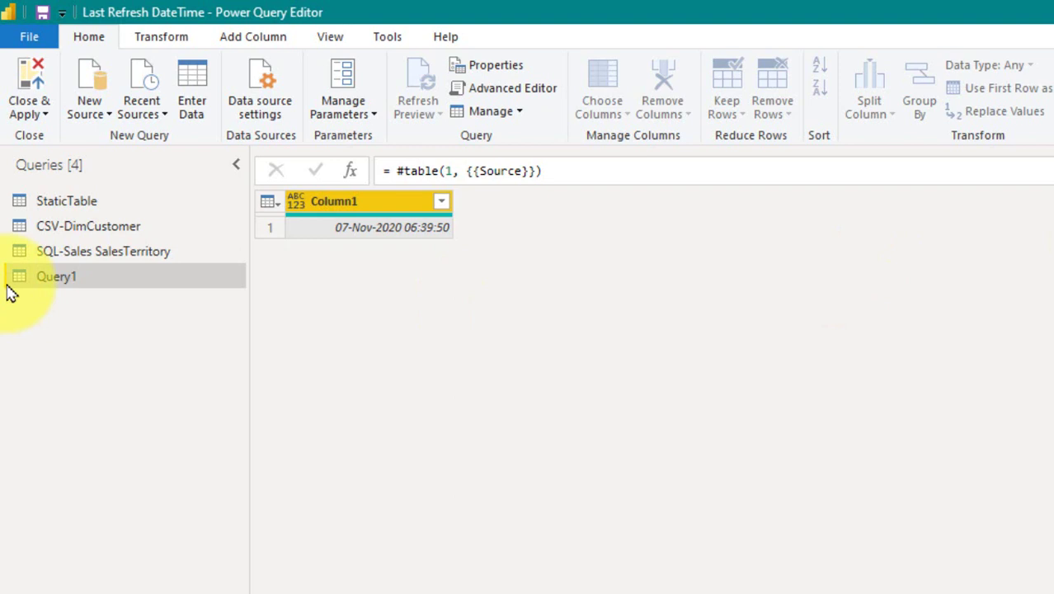
double_click(51, 280)
text(Last Refresh Data T)
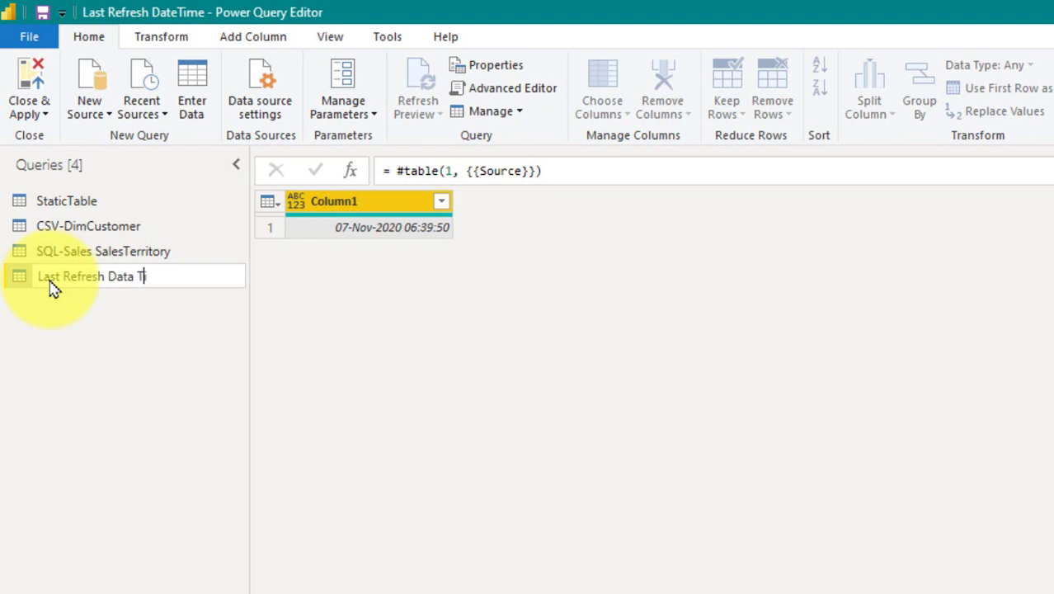
text(ime)
key(Return)
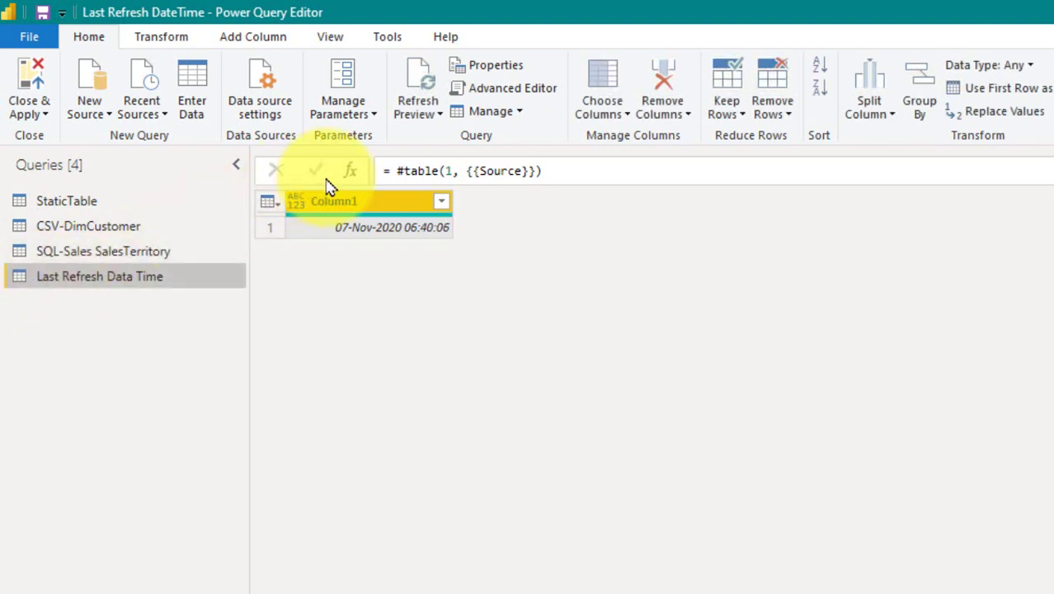
- Rename the Column1 column to 'Last Refresh Date Time'
click(359, 213)
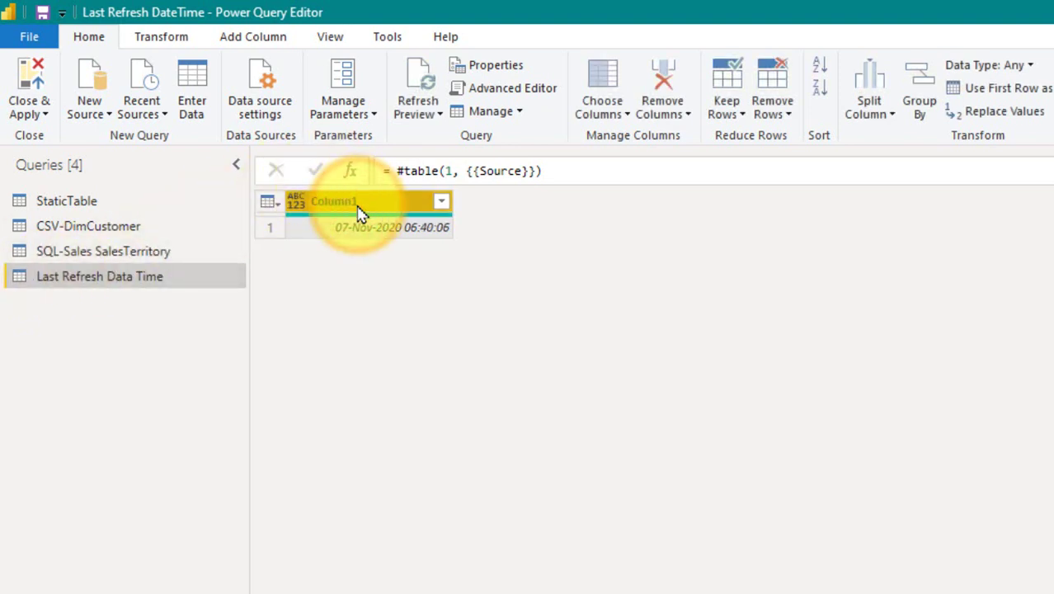
double_click(339, 208)
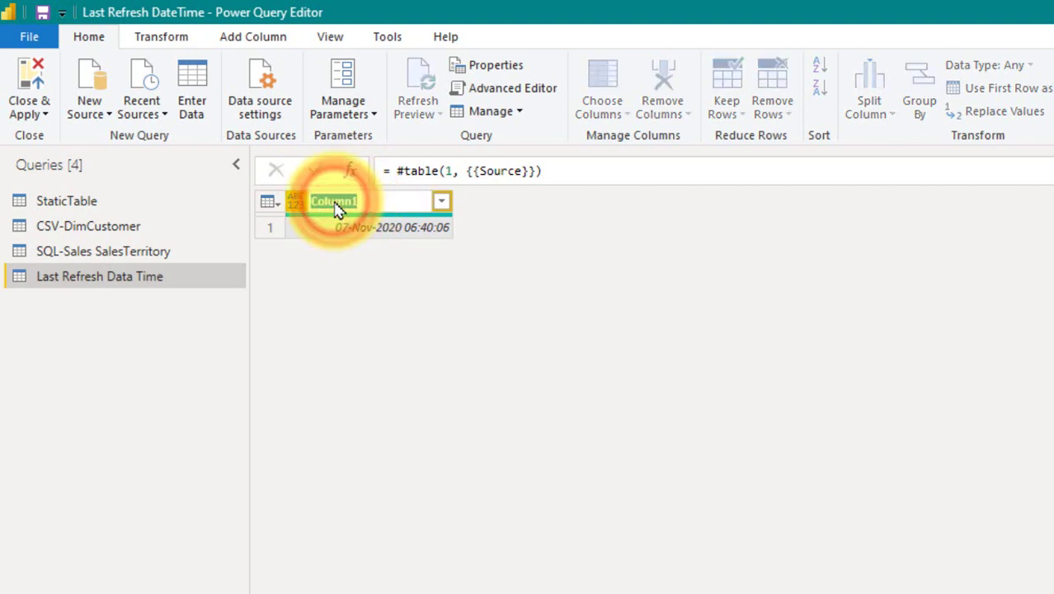
text(Last Refresh Date)
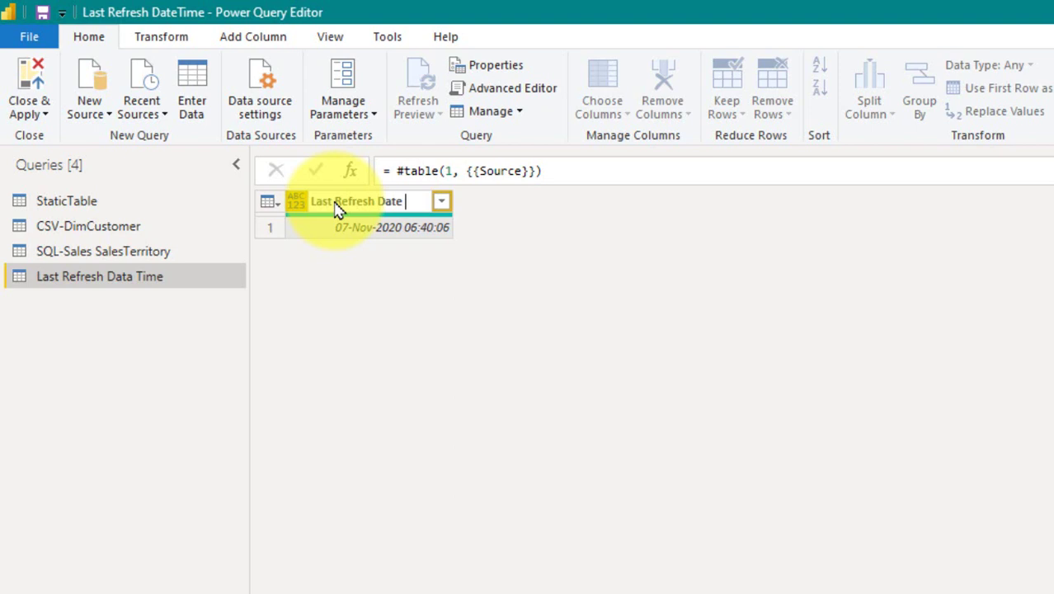
text( Time)
key(Return)
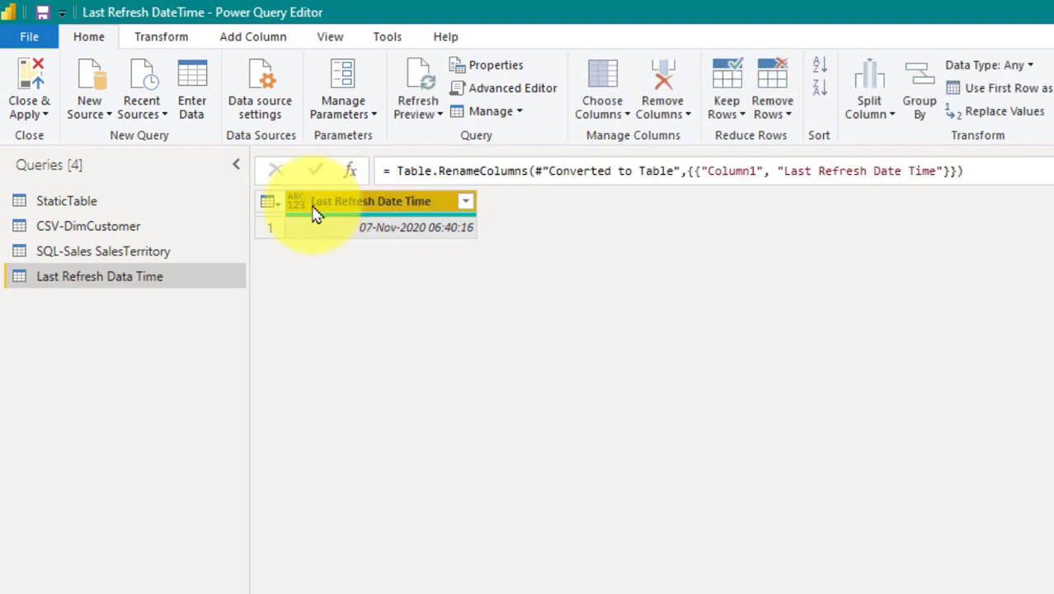
- Set the Last Refresh Date Time column type to Date/Time and refresh the preview twice
click(296, 206)
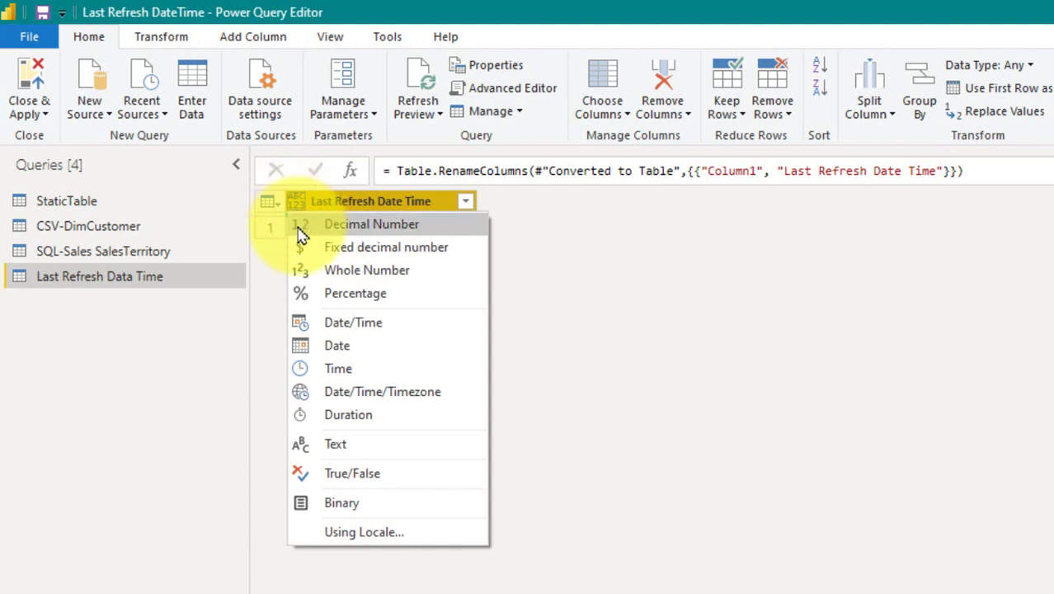
click(383, 326)
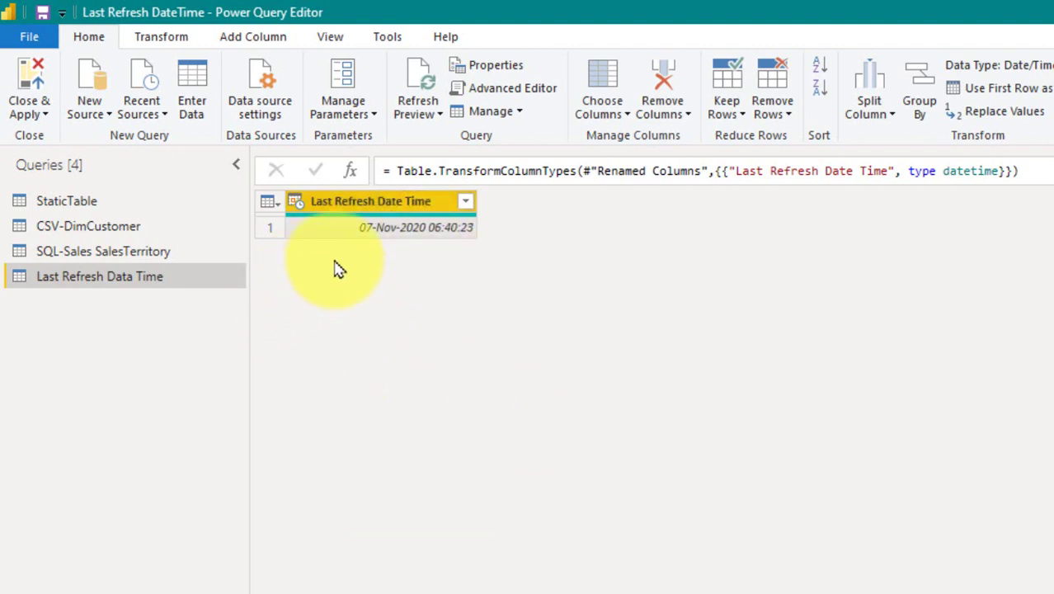
click(421, 71)
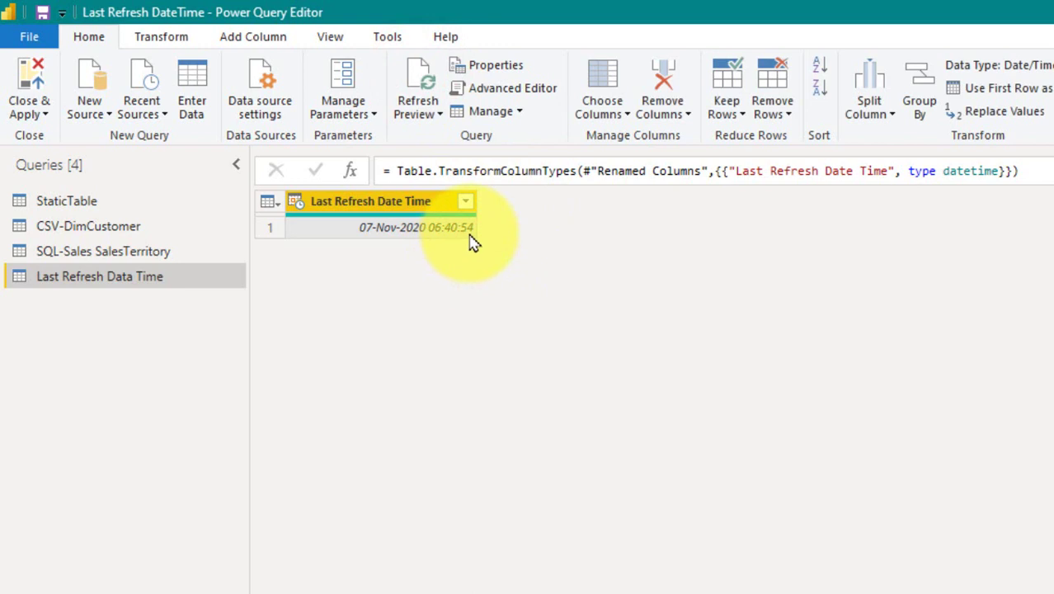
click(419, 70)
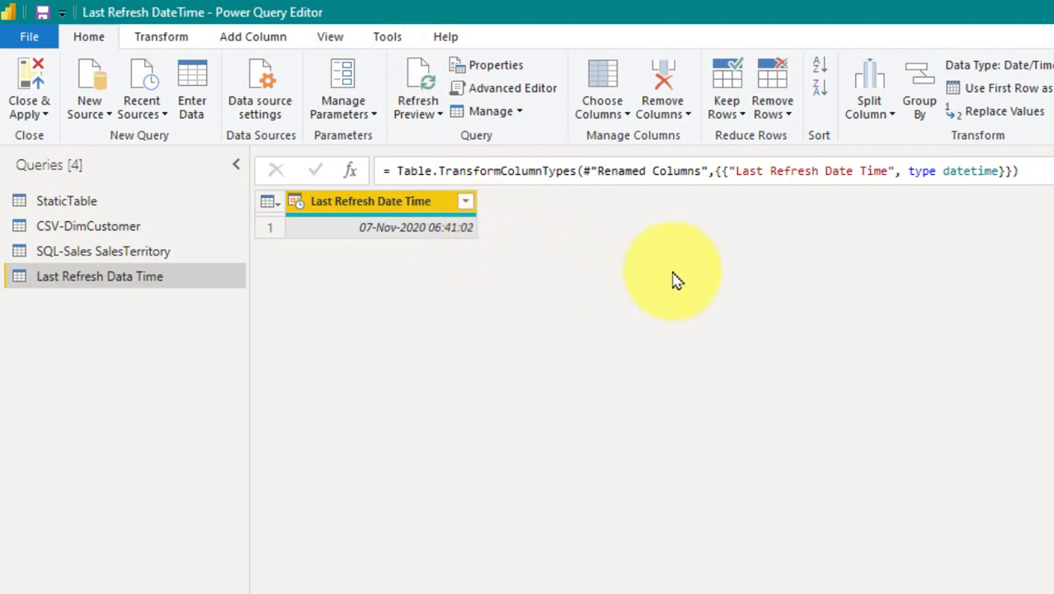
- Apply the query changes and show the Last Refresh Date Time field as a card visual
click(27, 76)
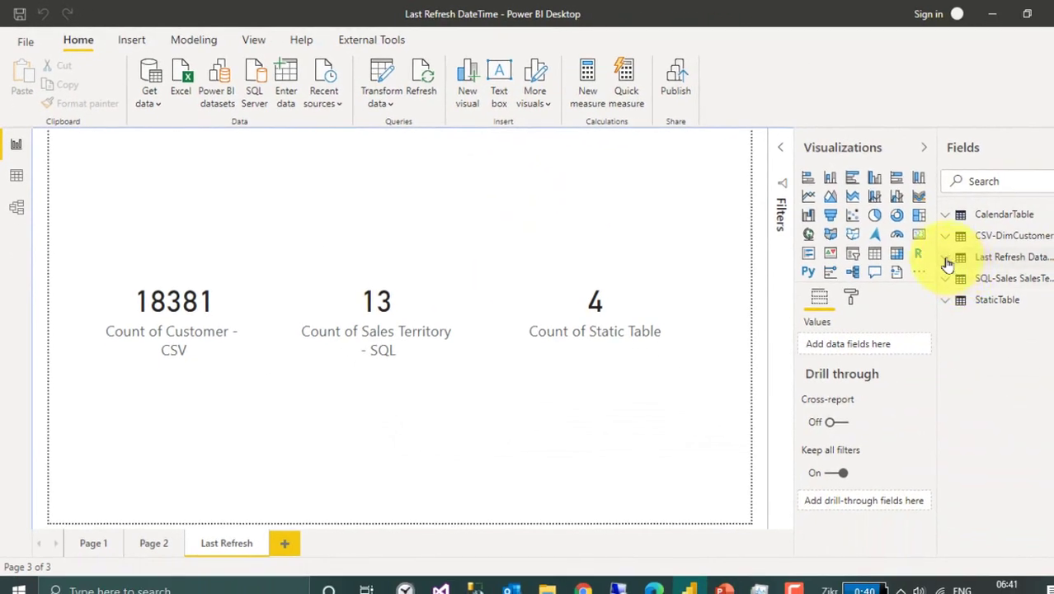
click(947, 259)
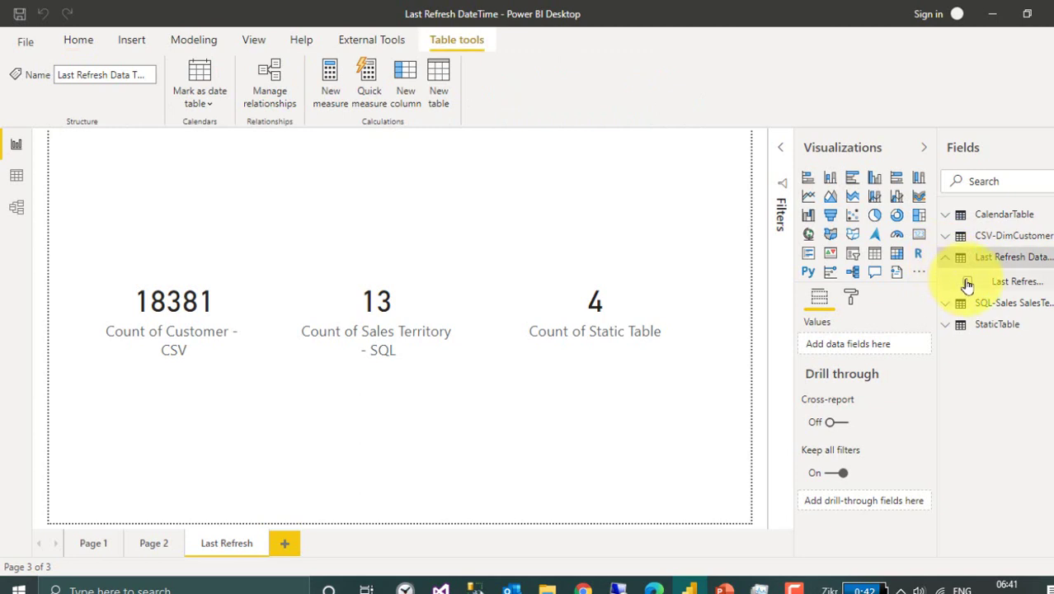
click(968, 283)
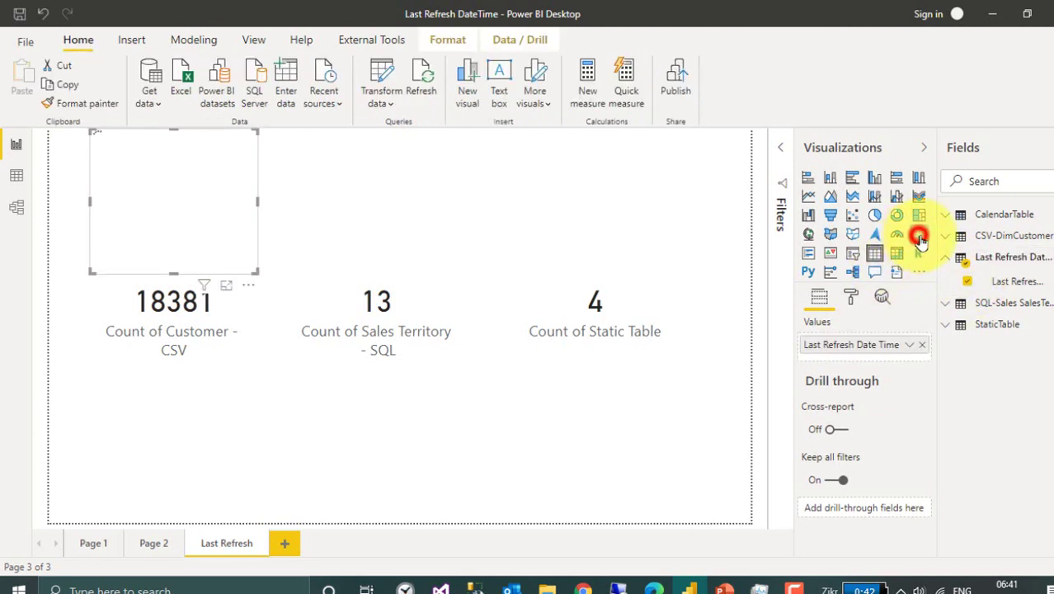
click(919, 234)
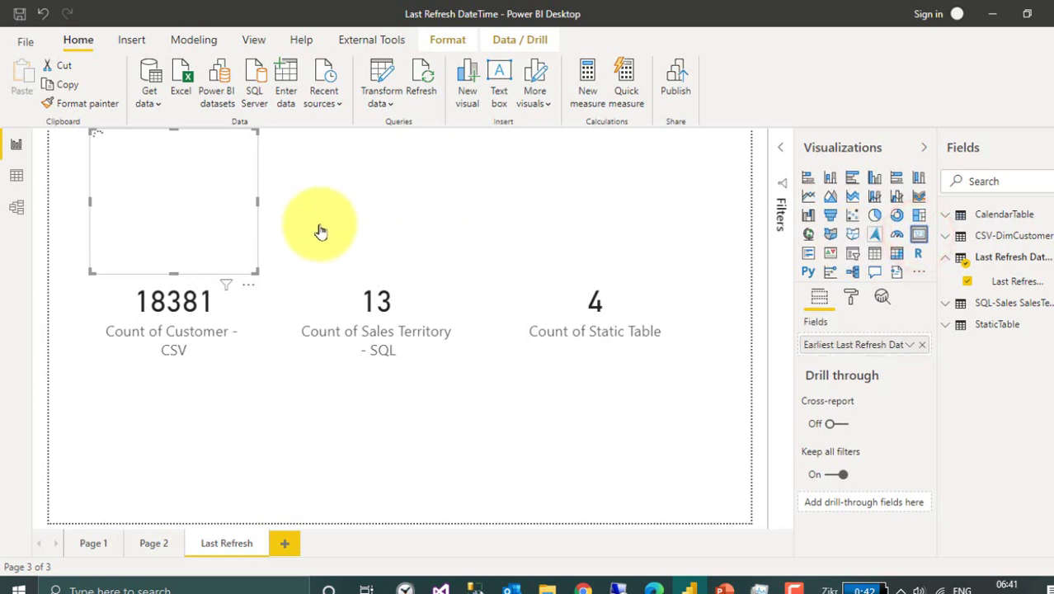
- Set the card's data label text size to 20 and reshape the card into a short, wide box
click(852, 297)
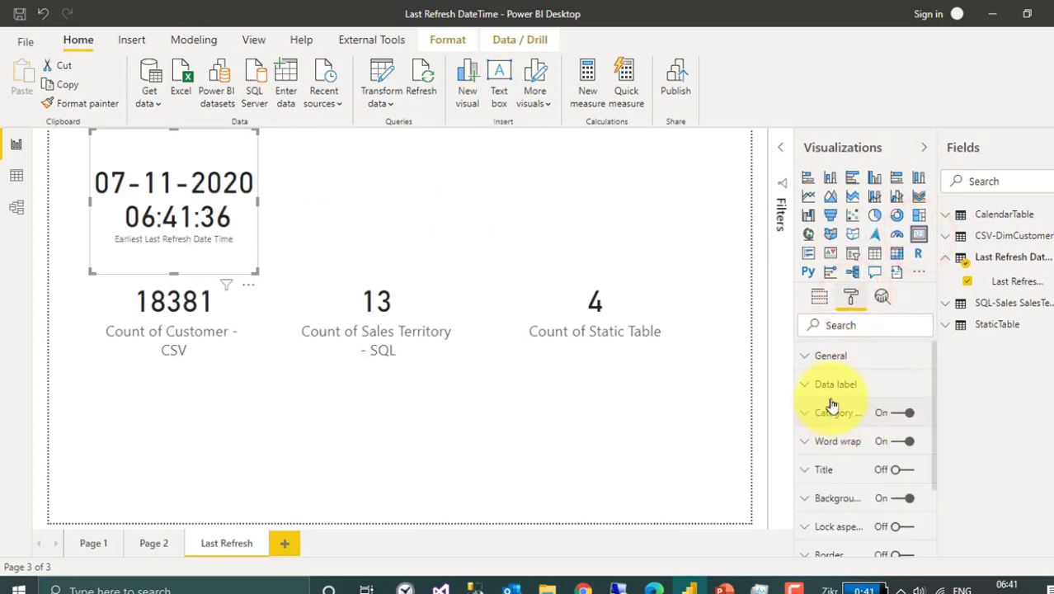
click(836, 378)
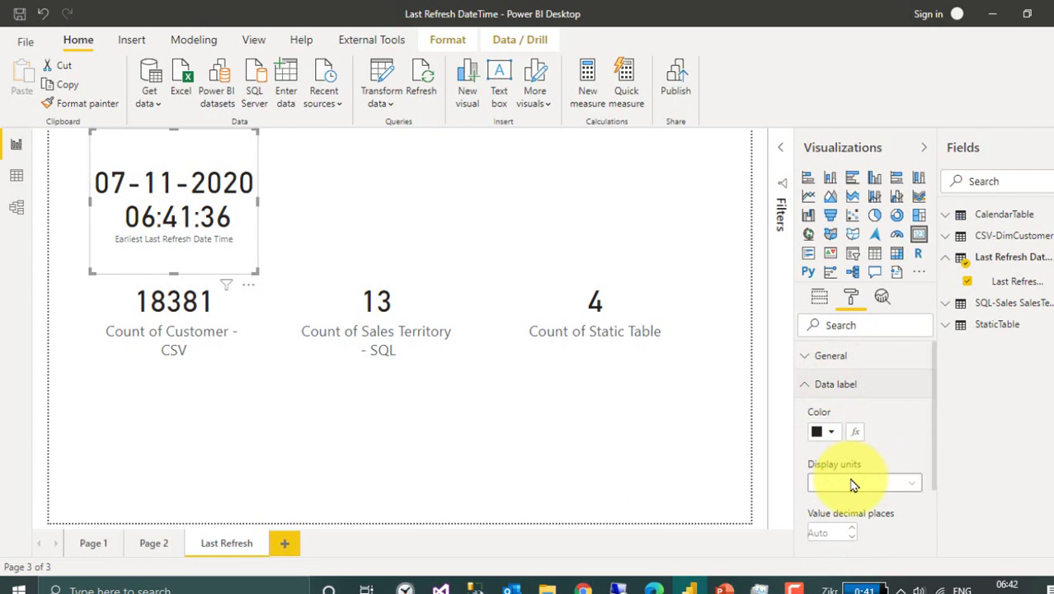
scroll(833, 507, down, 3)
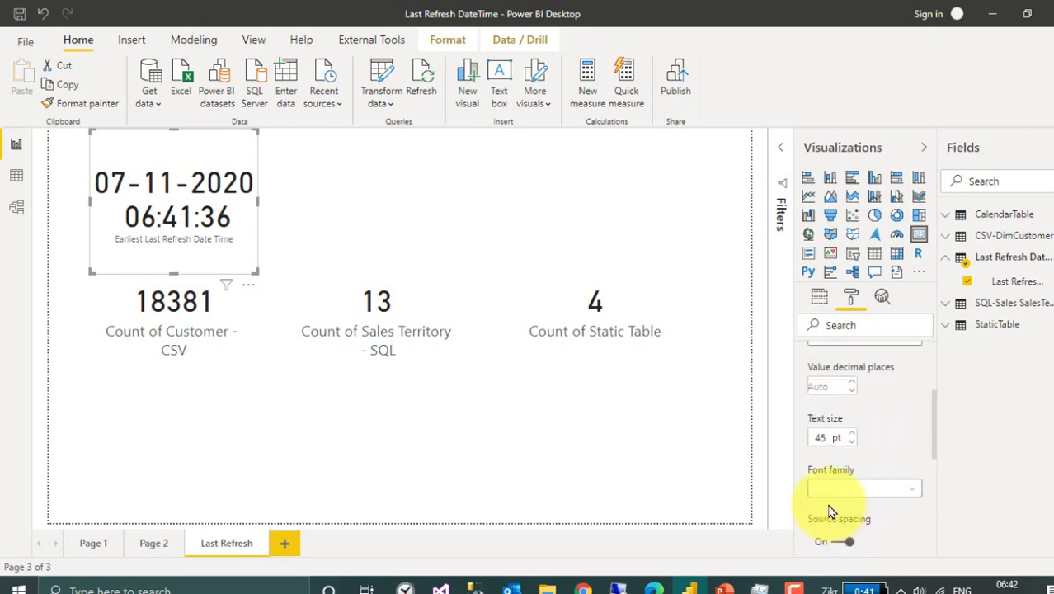
click(827, 424)
text(20)
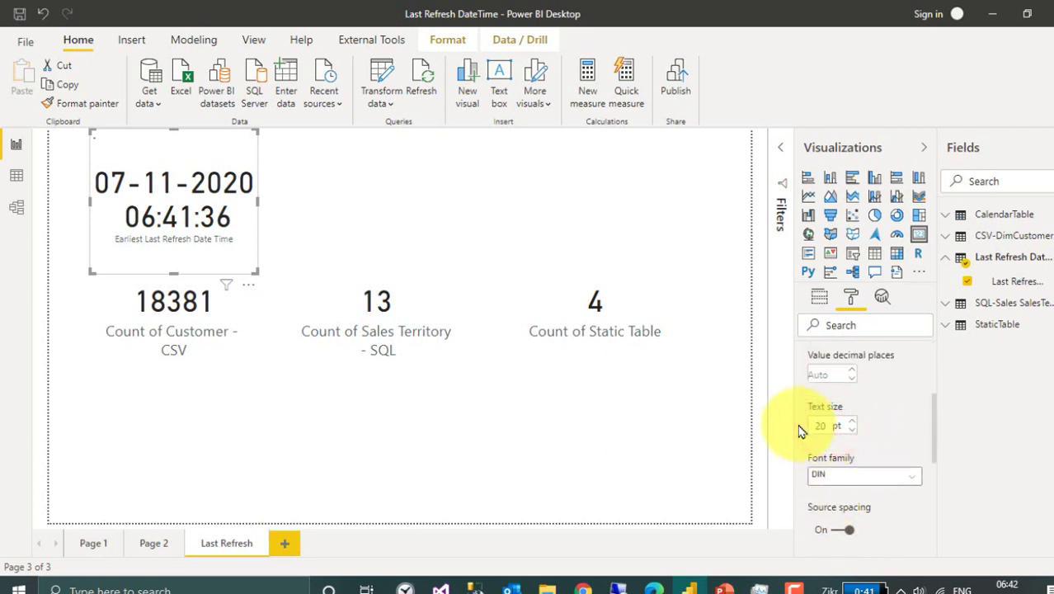
key(Return)
drag(254, 272, 742, 183)
- Rename the card's field to 'Last Refresh Date Time' and refresh all the report's data
click(997, 363)
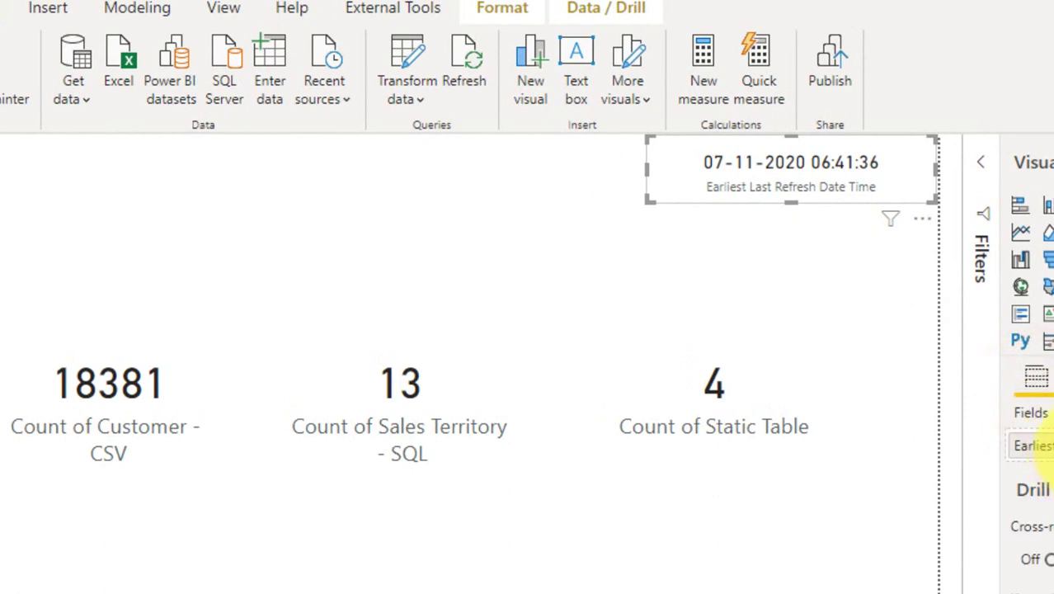
double_click(1041, 446)
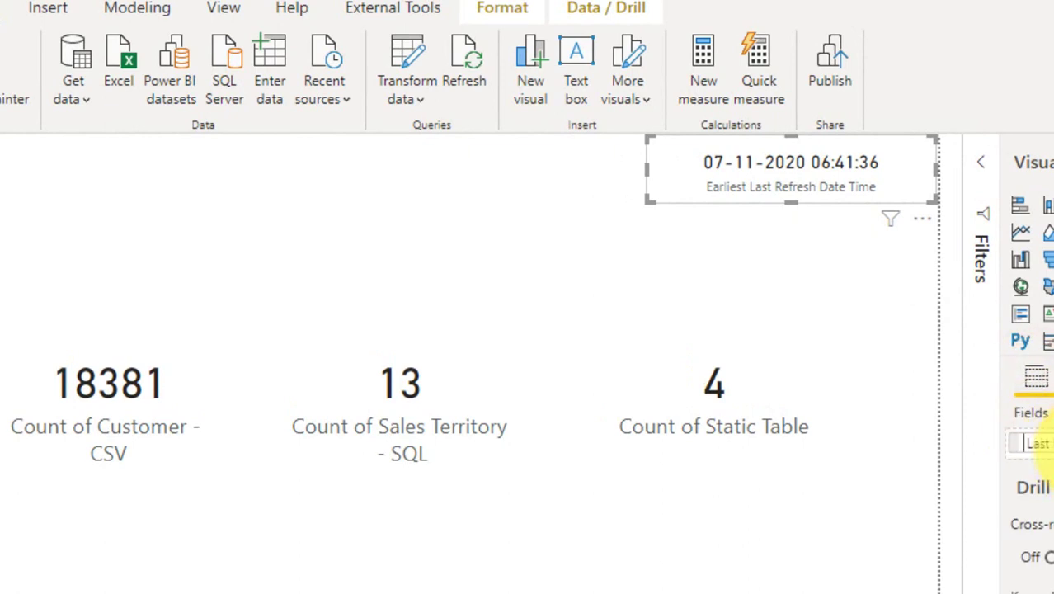
key(Return)
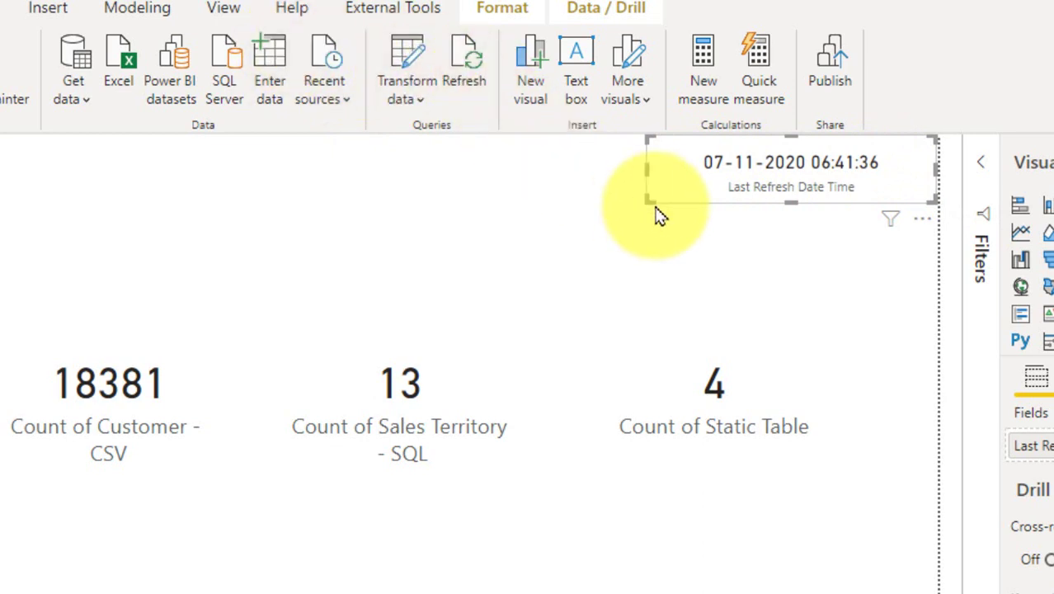
click(463, 70)
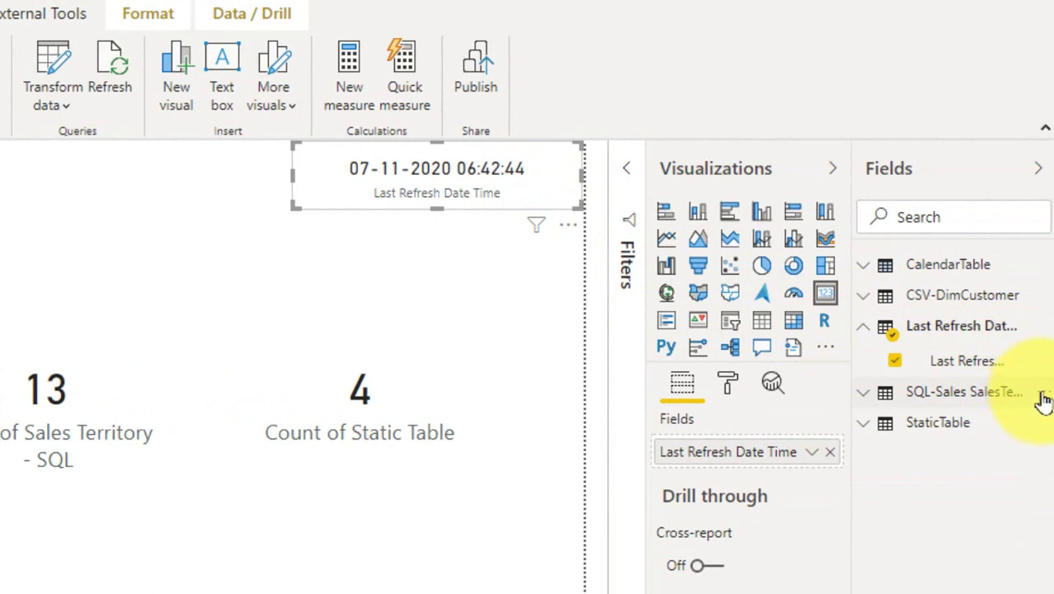
- Refresh the SQL-Sales SalesTerritory table's data from its More options menu
click(1045, 395)
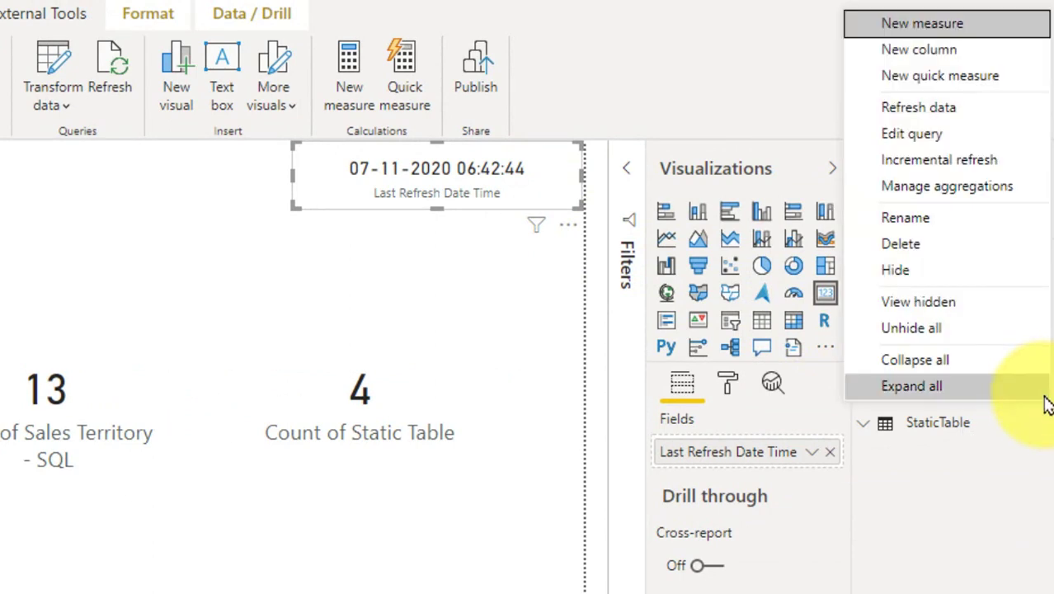
click(943, 109)
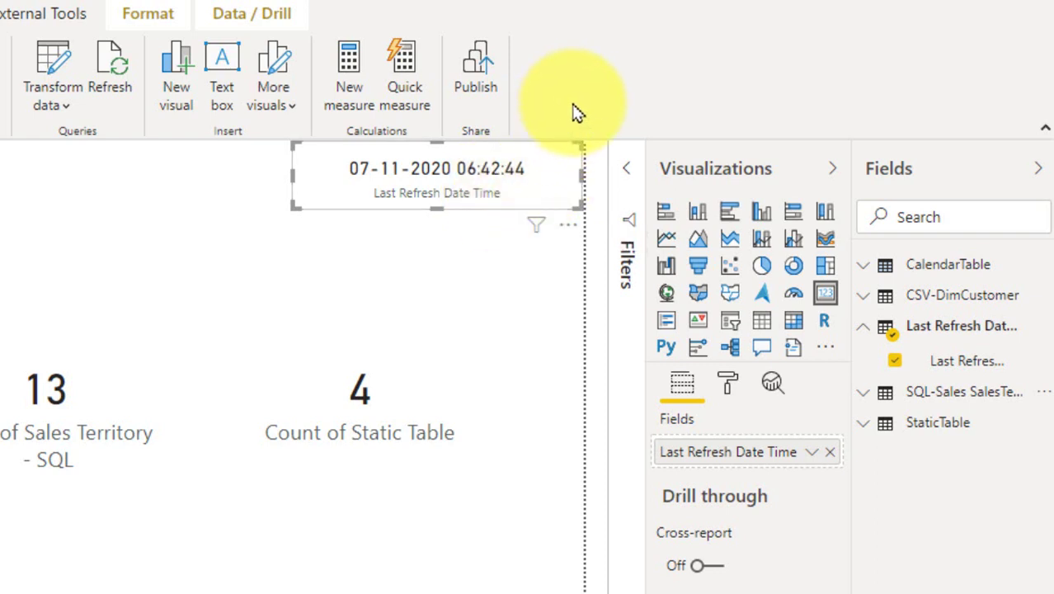
- Publish the report to the Testing Work Space and open it in Power BI Service
click(475, 70)
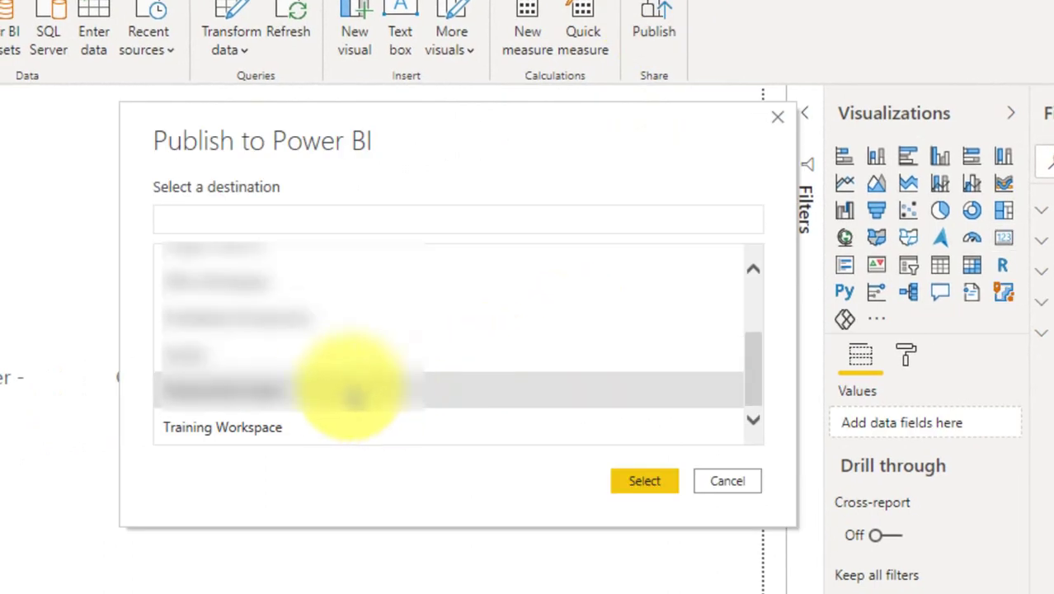
click(260, 387)
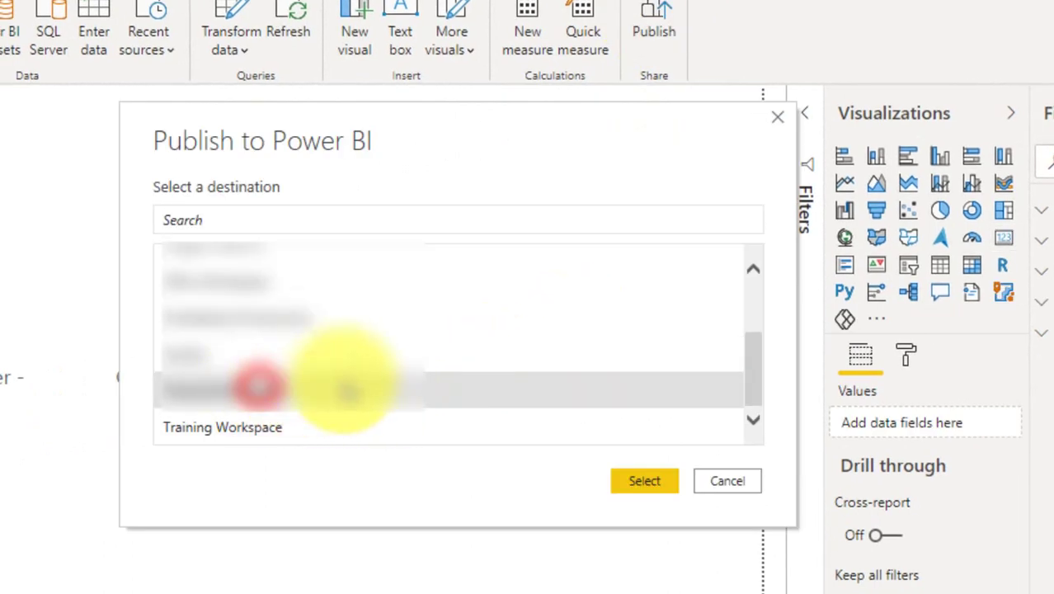
click(646, 483)
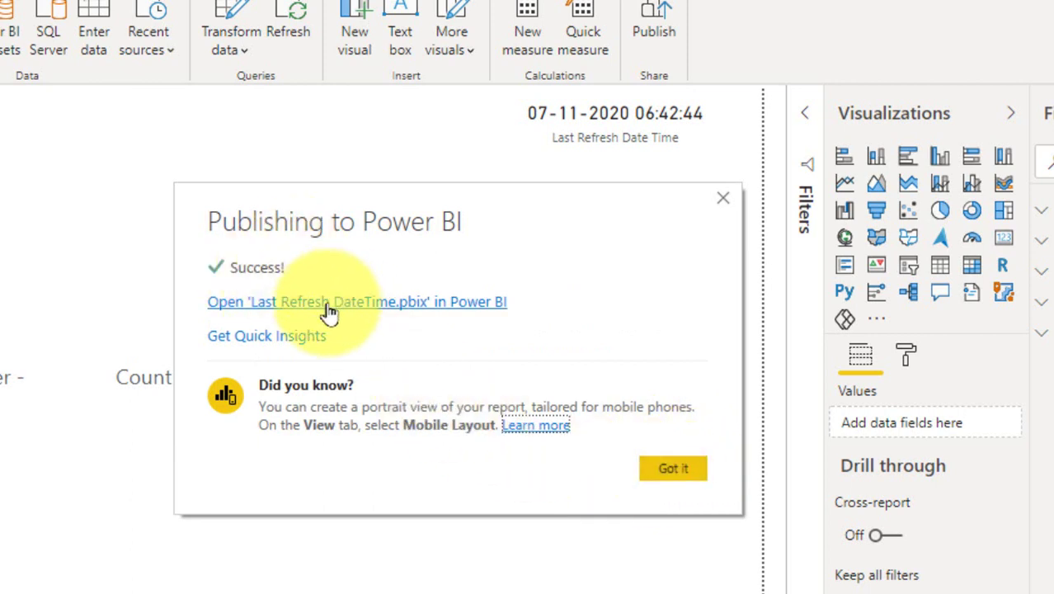
click(327, 307)
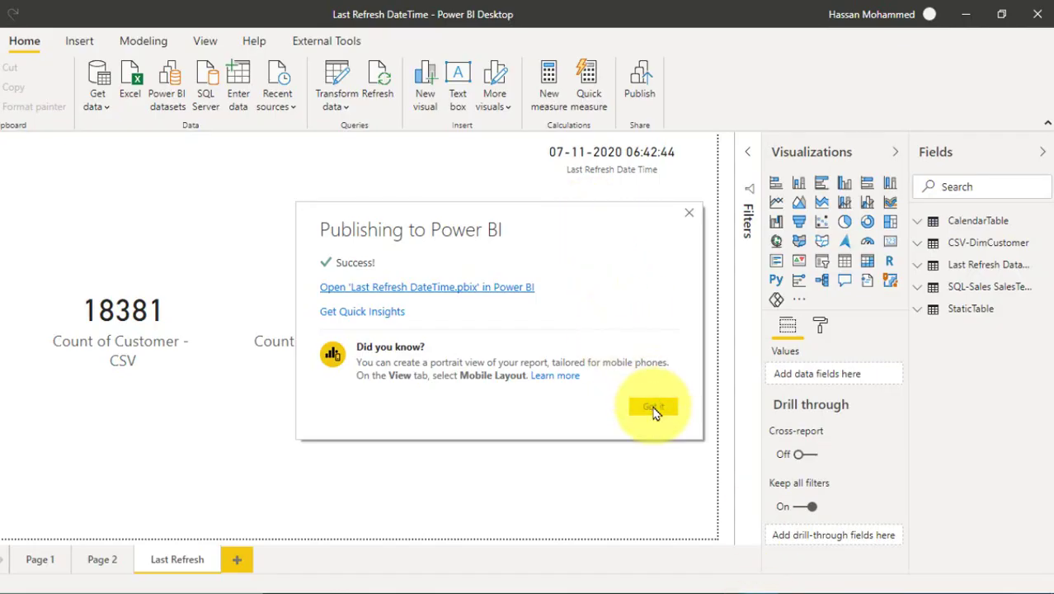
- From the workspace list, refresh the Last Refresh DateTime dataset now and check its 6:52:02 AM time
click(651, 405)
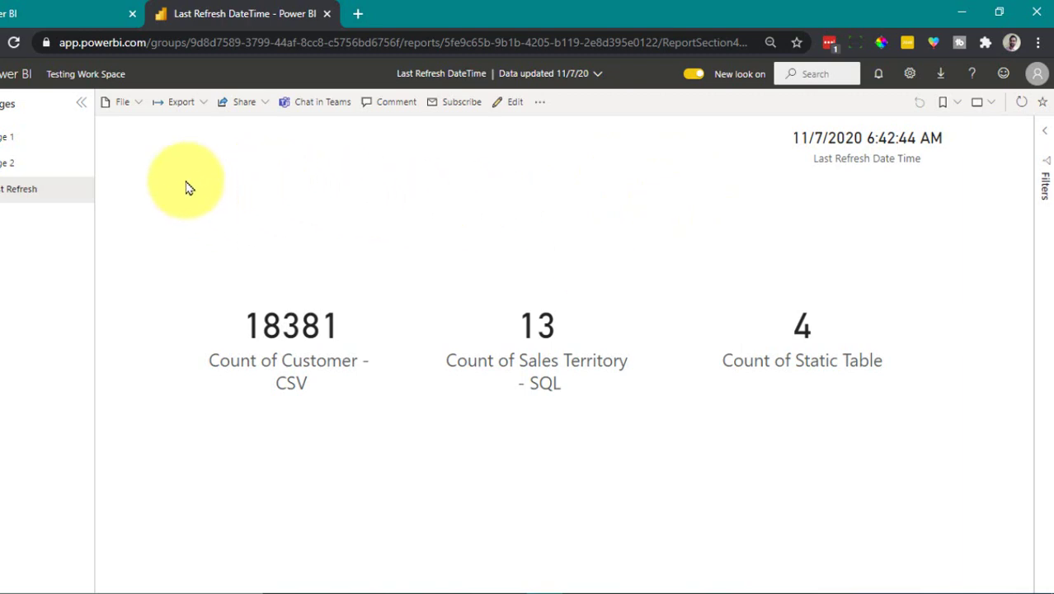
click(13, 43)
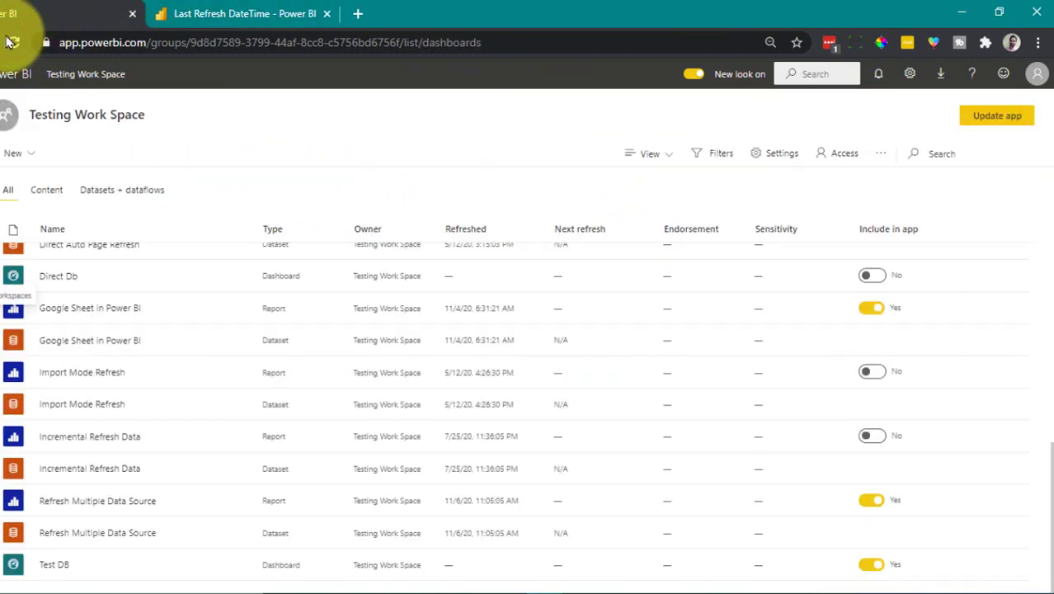
scroll(127, 283, up, 6)
scroll(124, 320, down, 4)
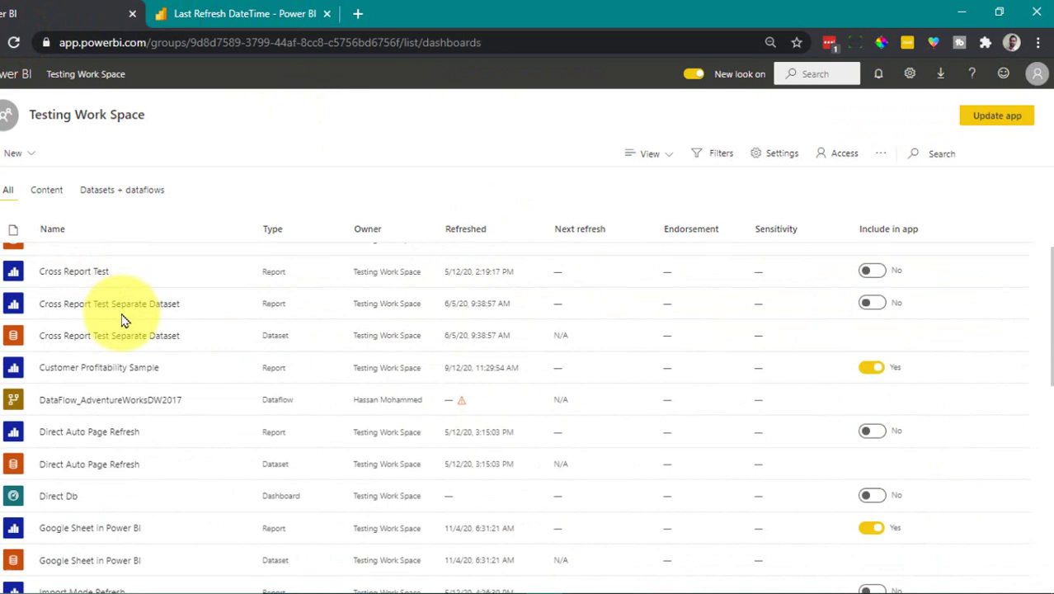
scroll(126, 339, down, 3)
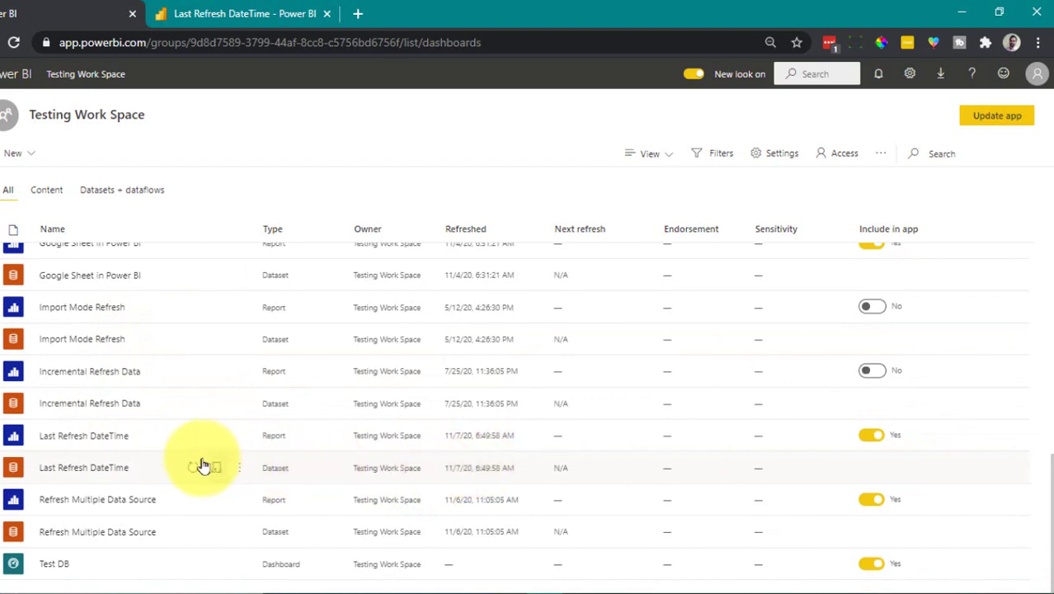
click(192, 469)
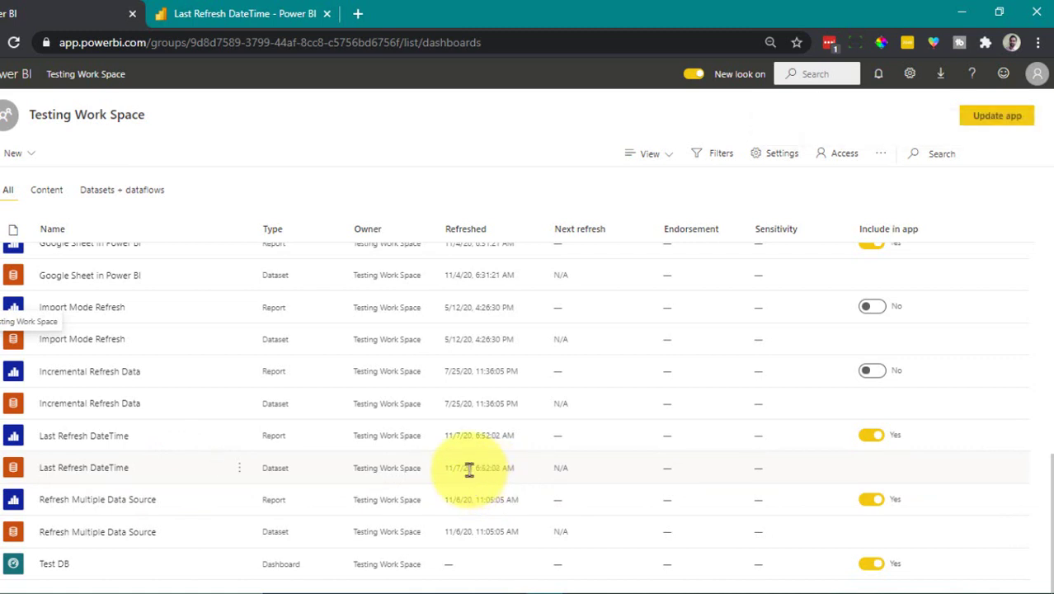
drag(469, 468, 514, 468)
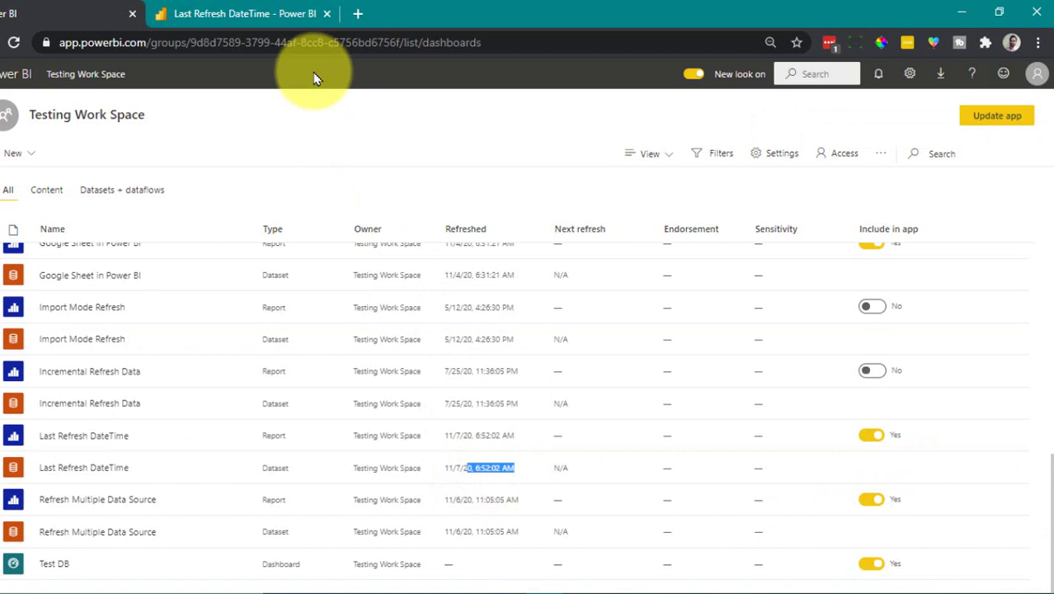
- Reload the published report's visuals, compare the dataset refresh time, and reopen the Last Refresh DateTime report
click(251, 9)
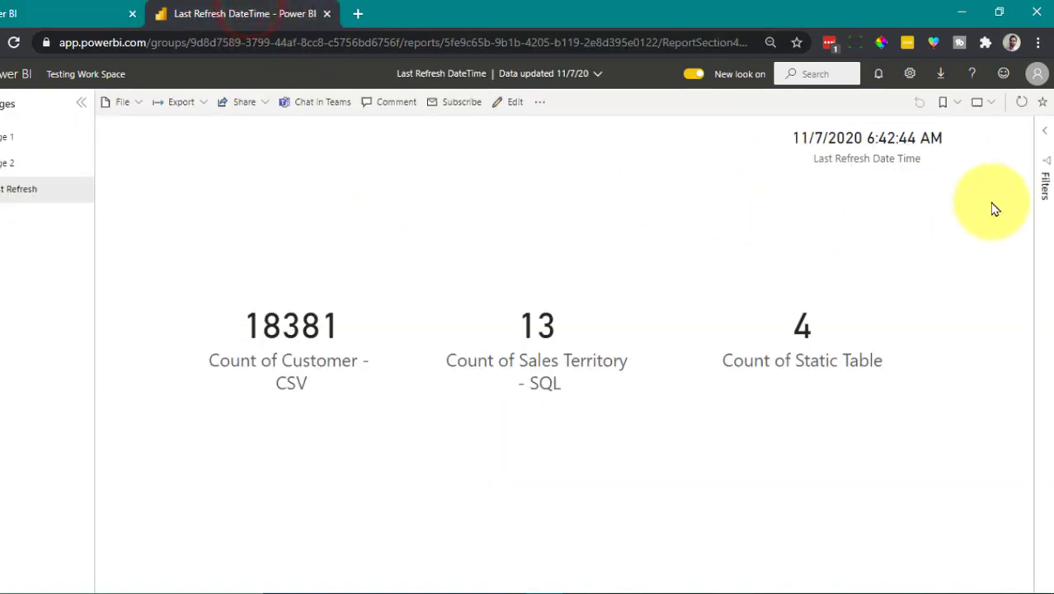
click(1022, 104)
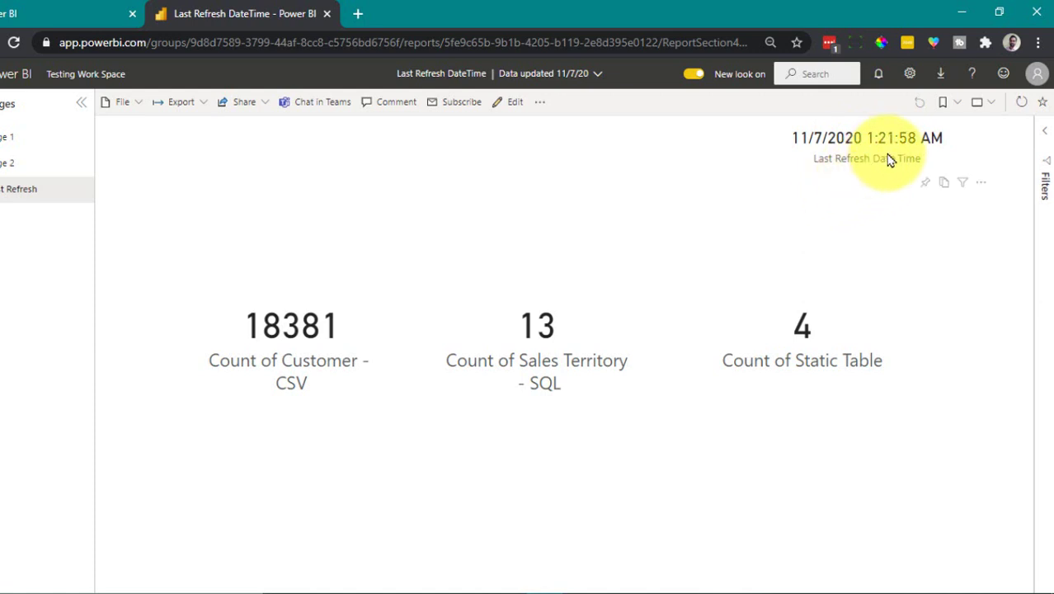
click(39, 12)
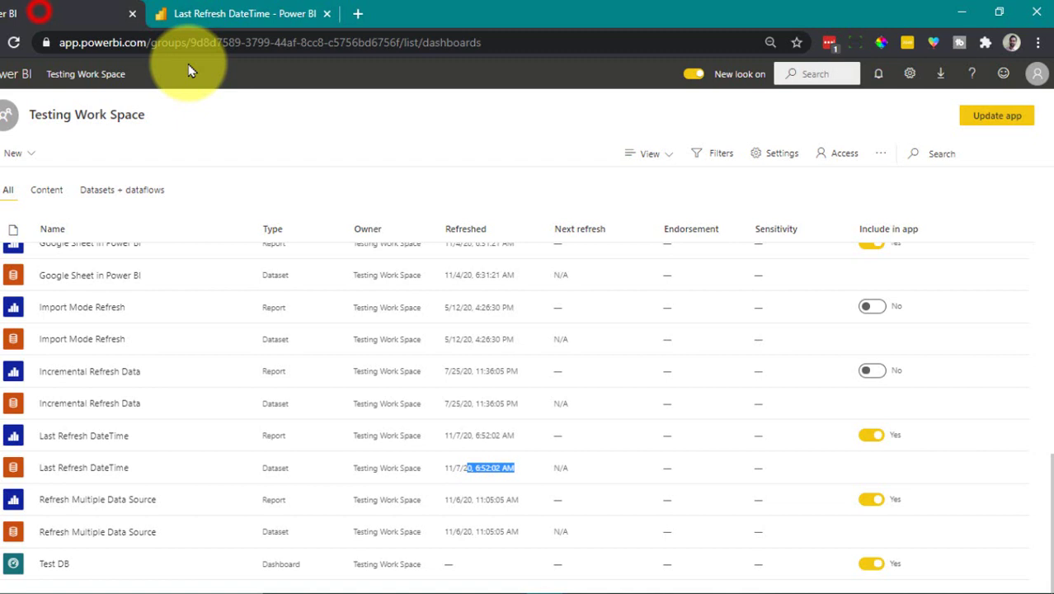
click(281, 14)
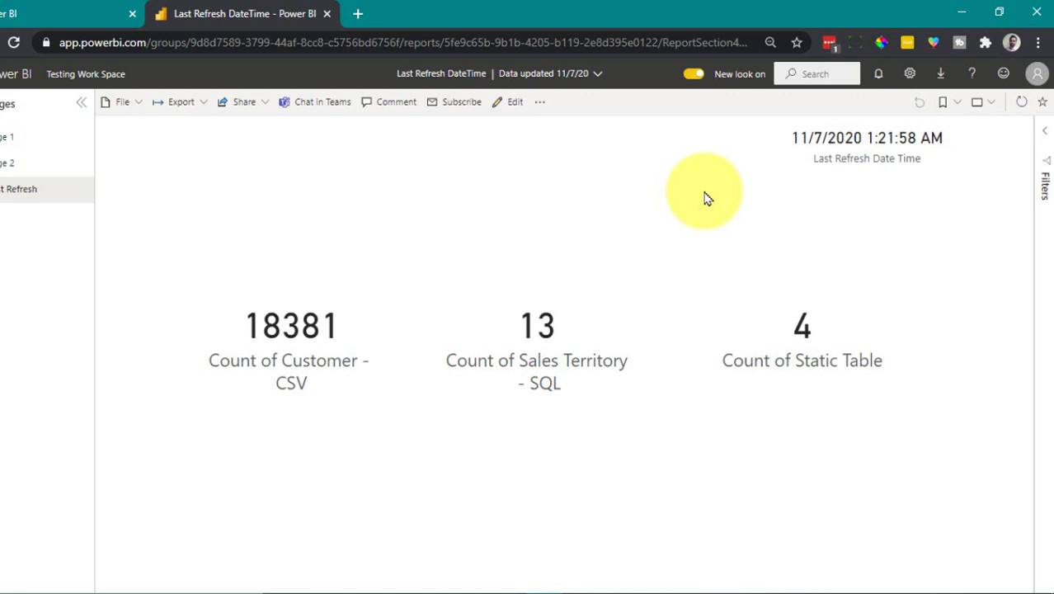
click(62, 14)
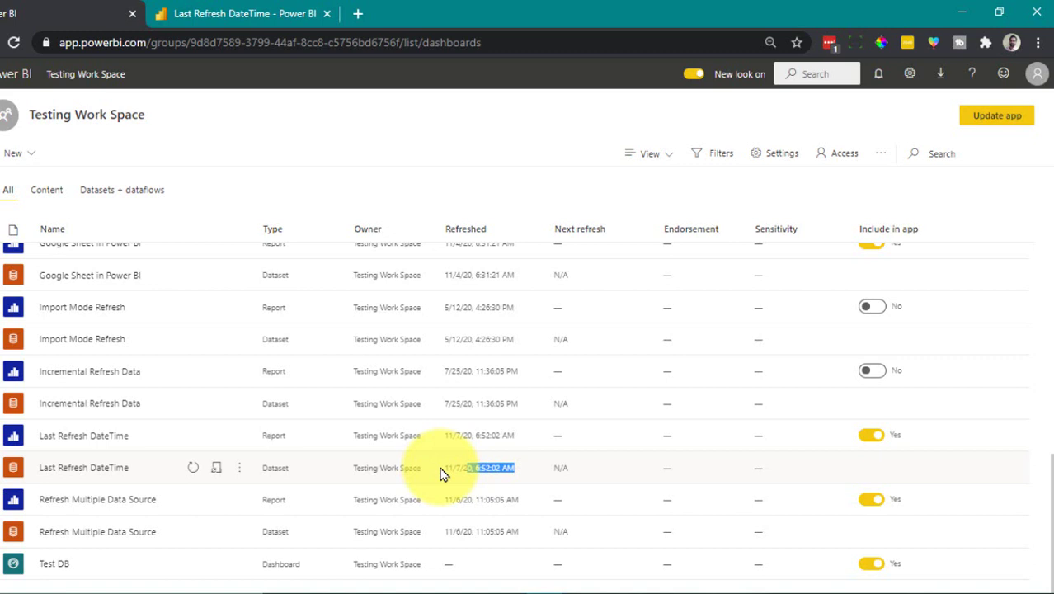
drag(445, 468, 514, 469)
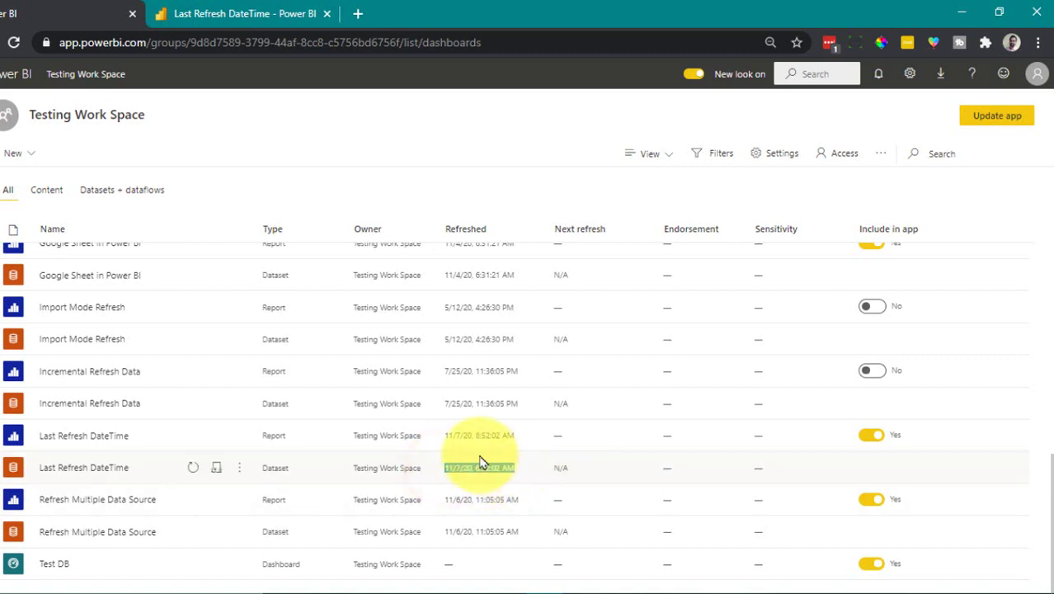
click(274, 18)
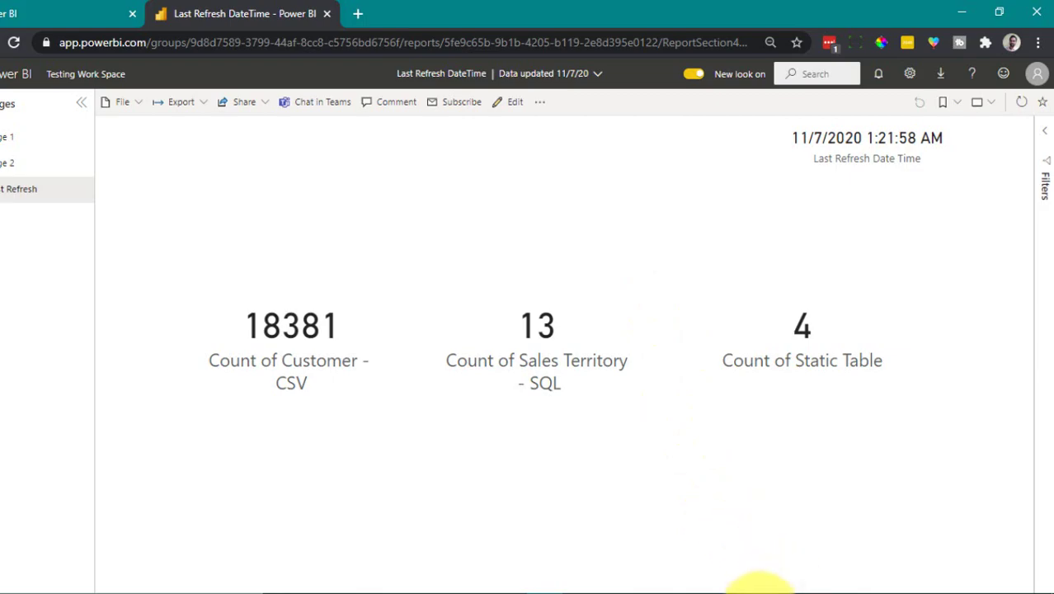
- Back in Power BI Desktop, add a new measure to the Last Refresh table from the Fields pane
click(746, 590)
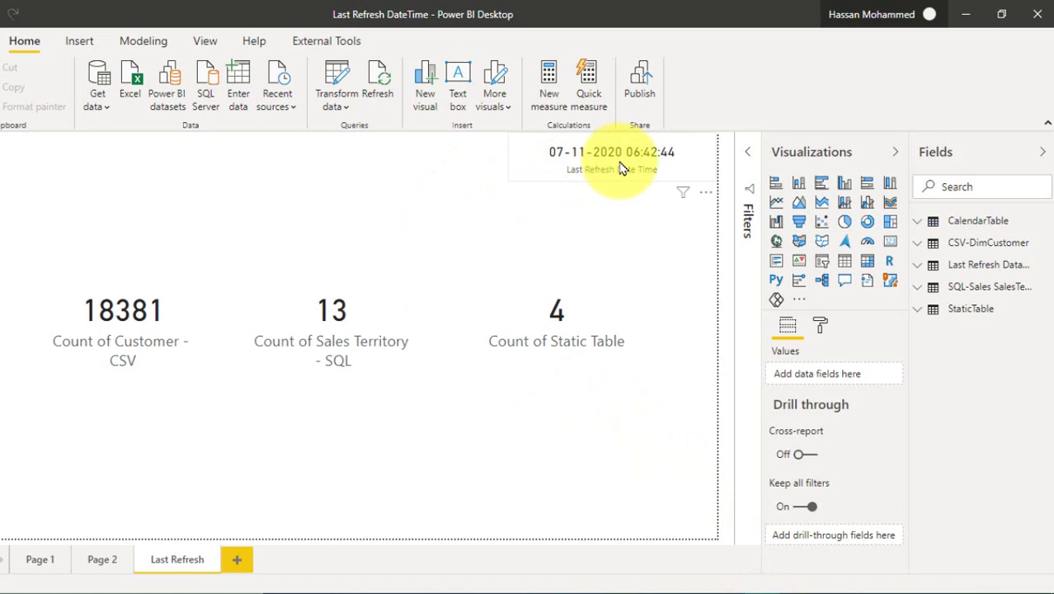
click(677, 160)
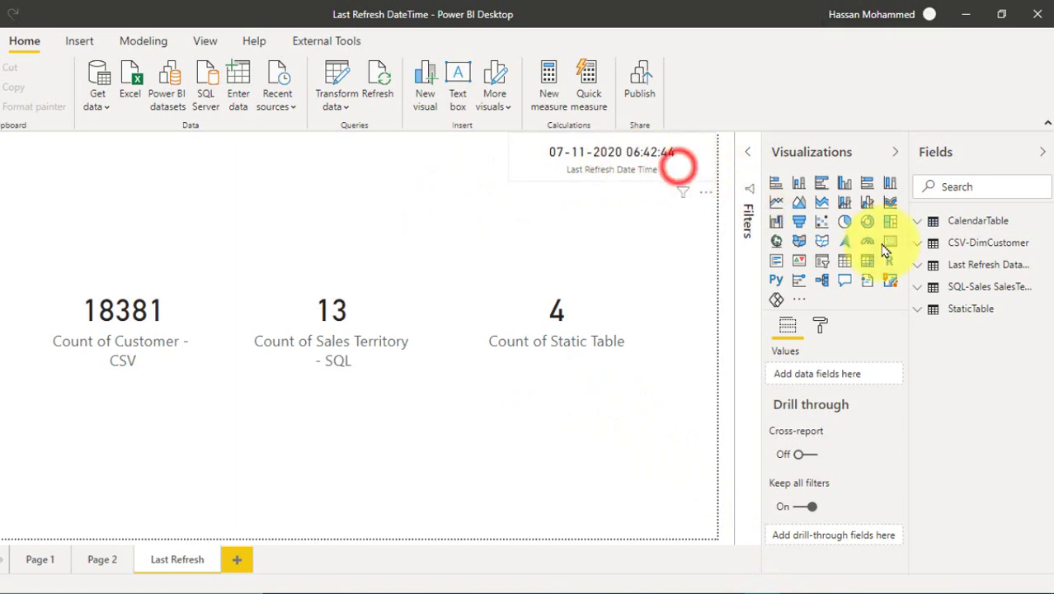
click(929, 263)
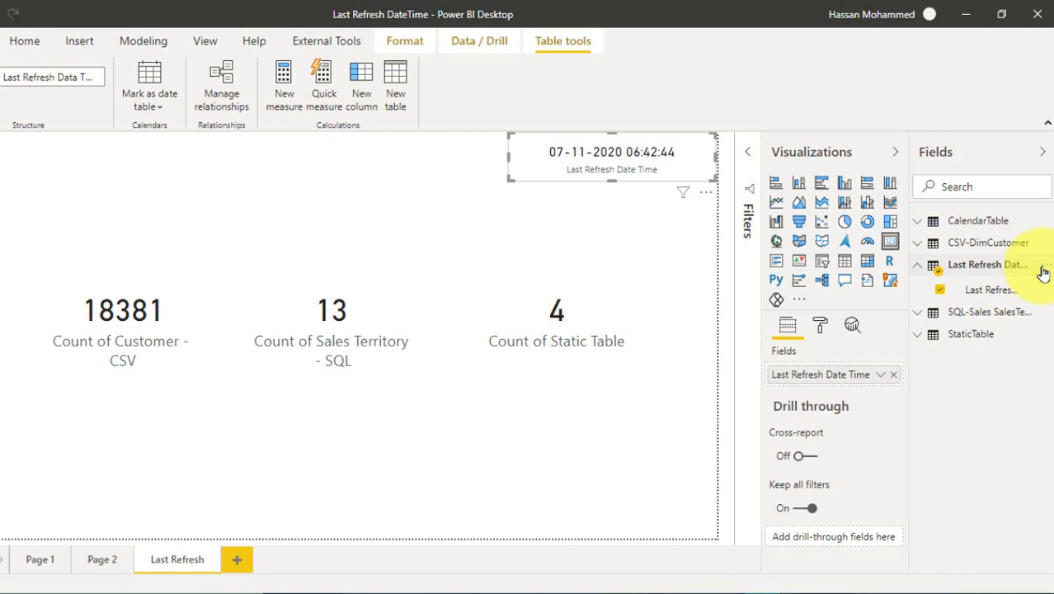
click(1045, 264)
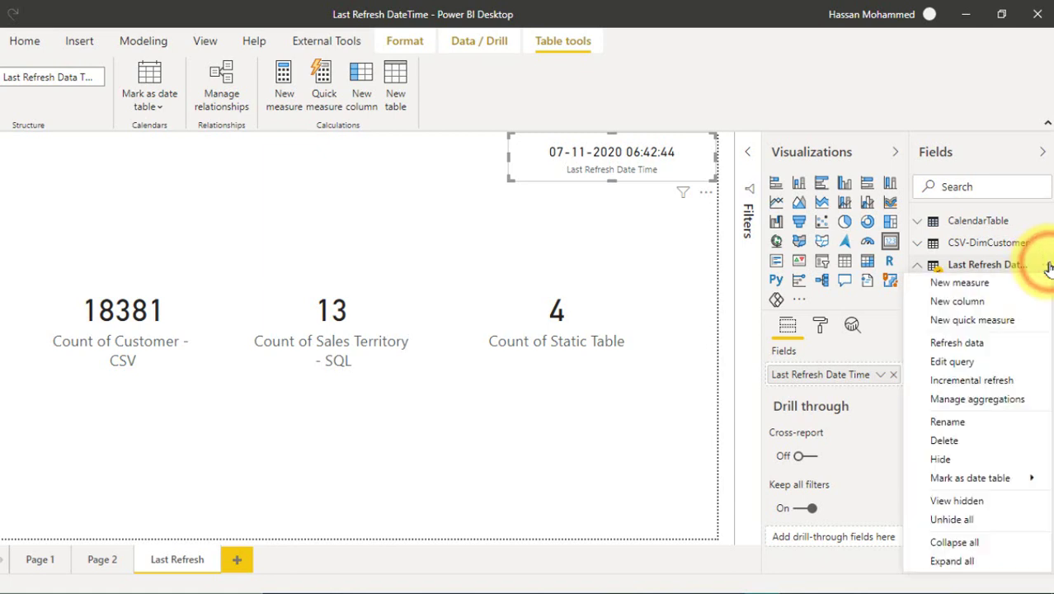
click(976, 286)
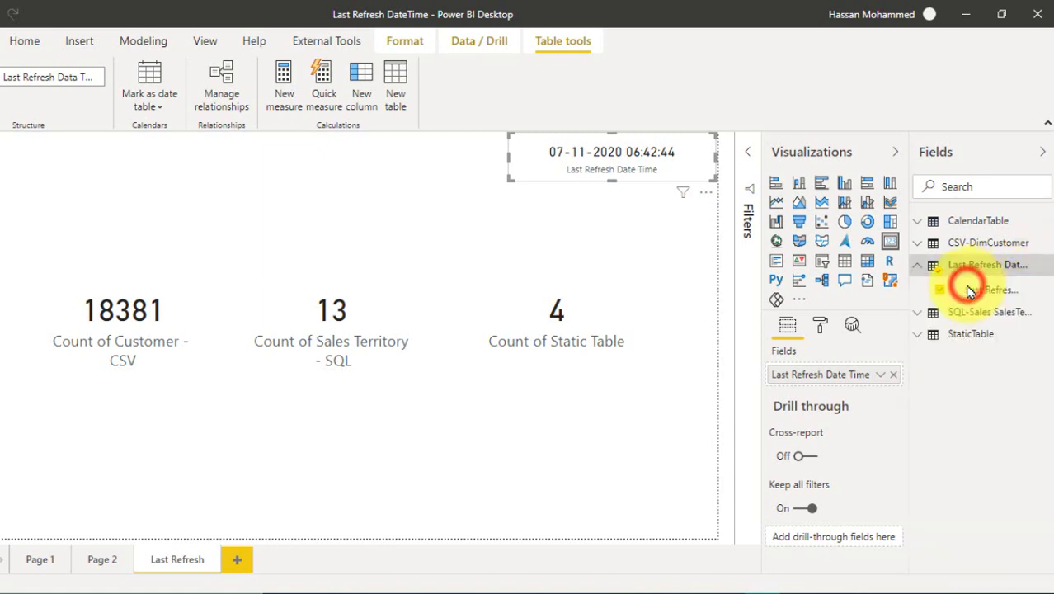
- Write the measure LastRefresh Date Time = MAX of the Last Refresh Date Time column + TIME(5,30,0)
text(Last)
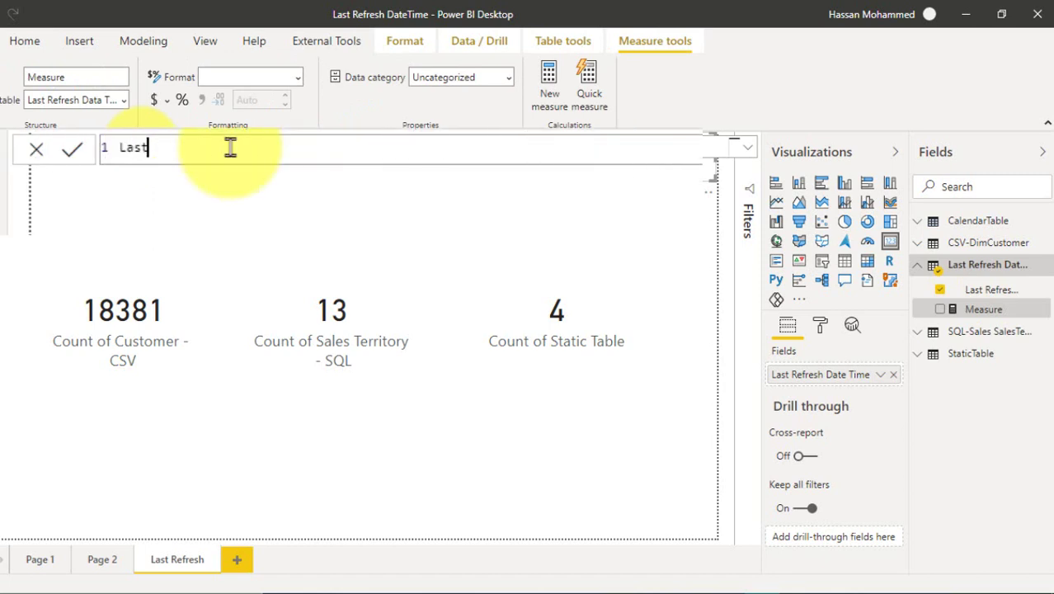
text(Refresh D)
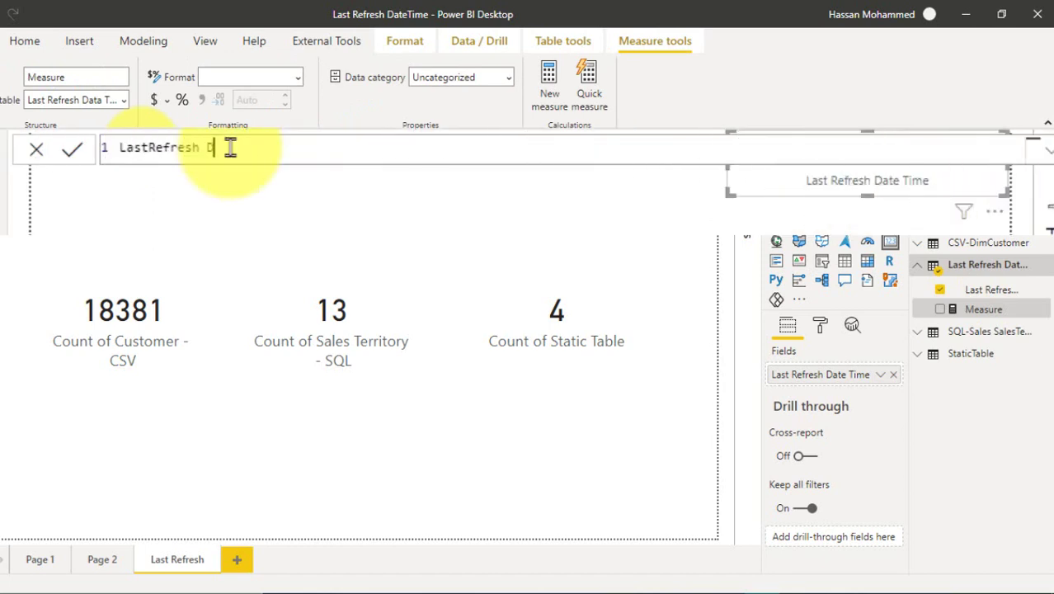
text(ate Time = max(lat)
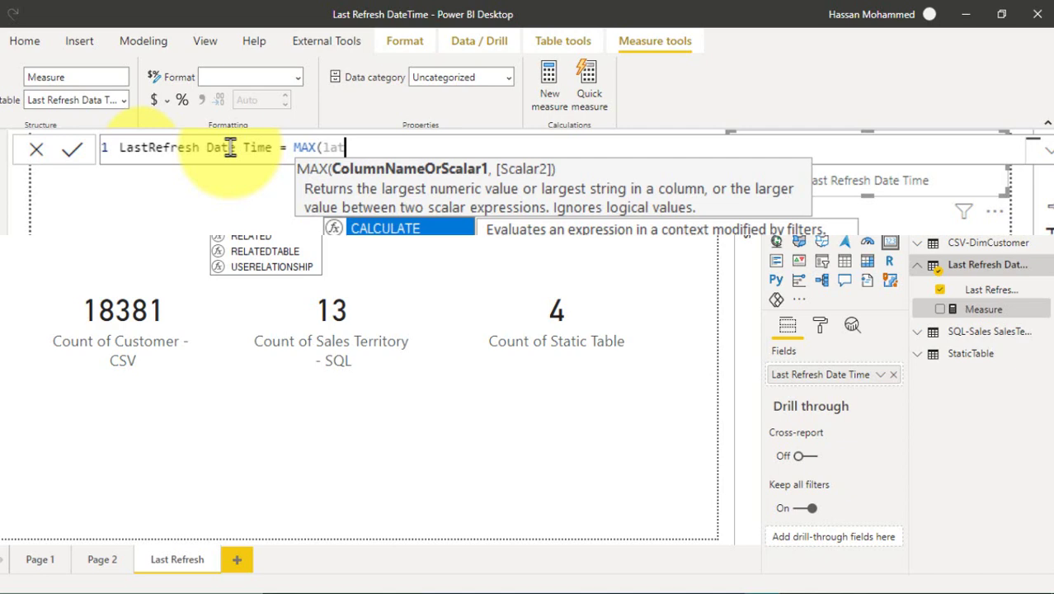
key(BackSpace)
key(BackSpace)
text(ast)
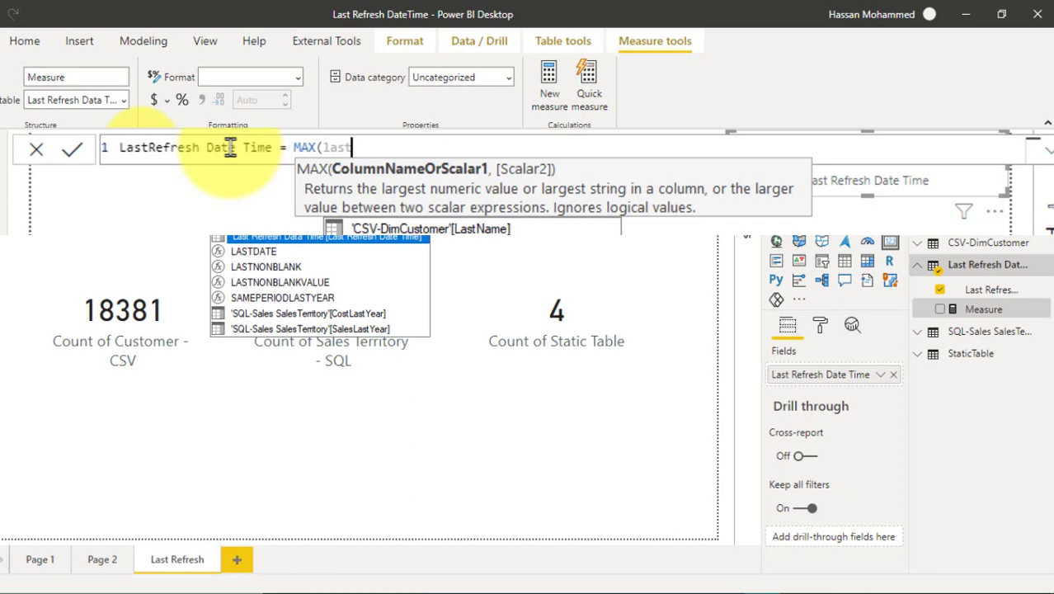
key(Tab)
text()+)
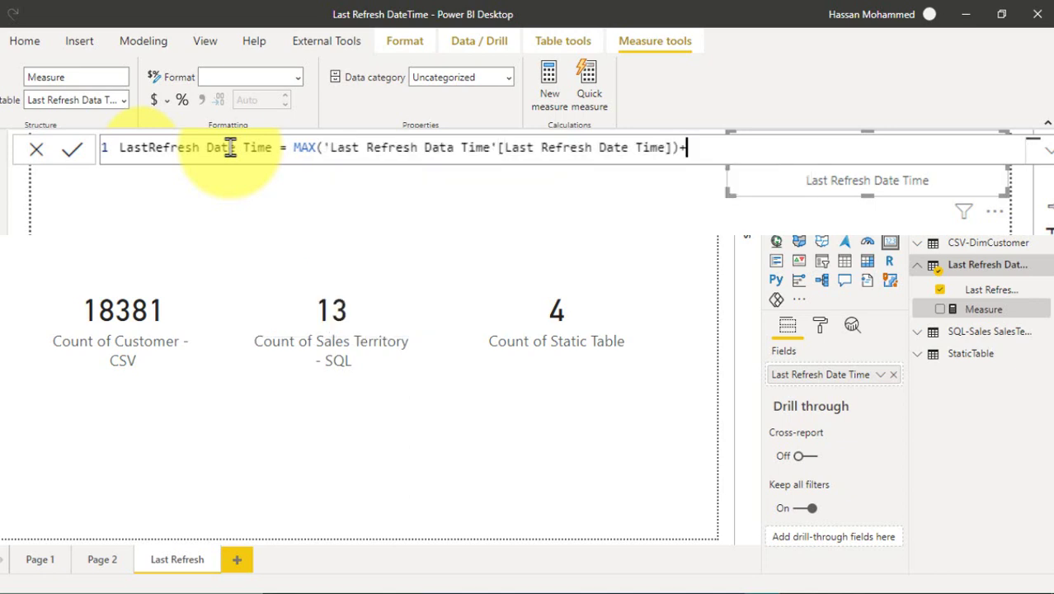
text(time)
key(Tab)
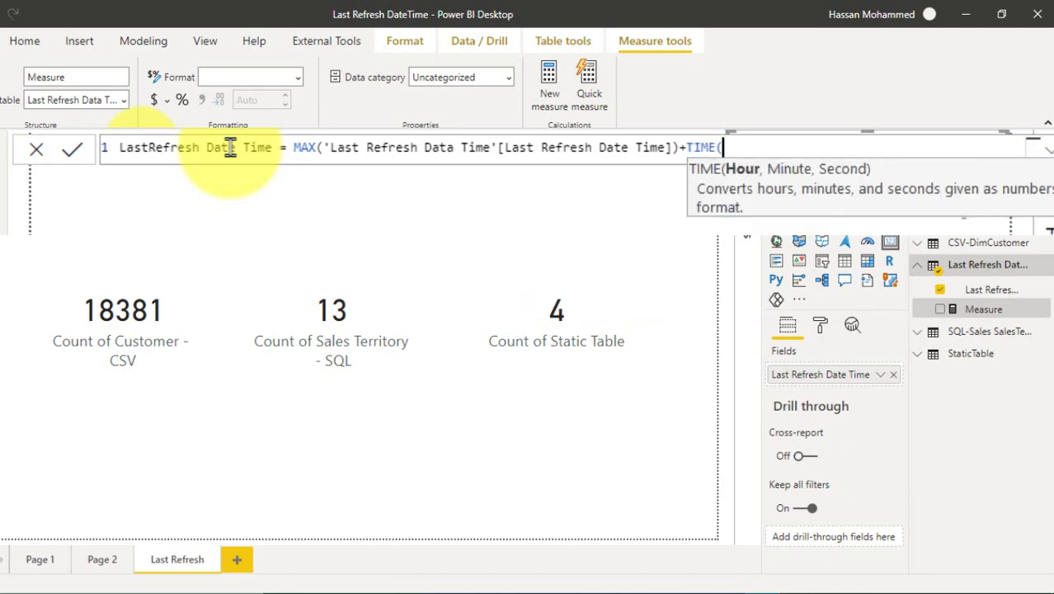
text(5,)
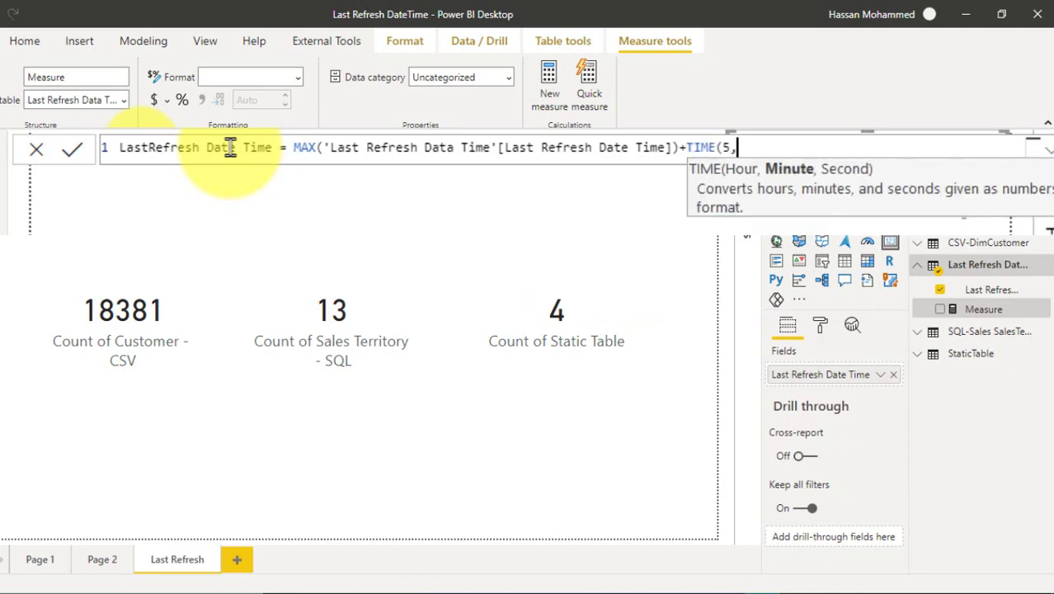
text(30,0)
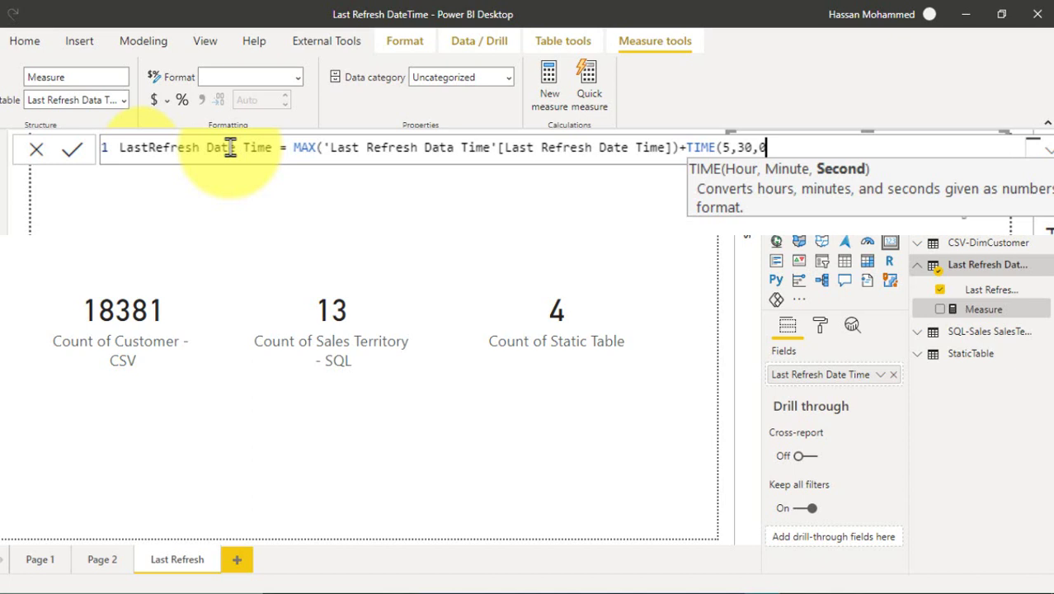
text())
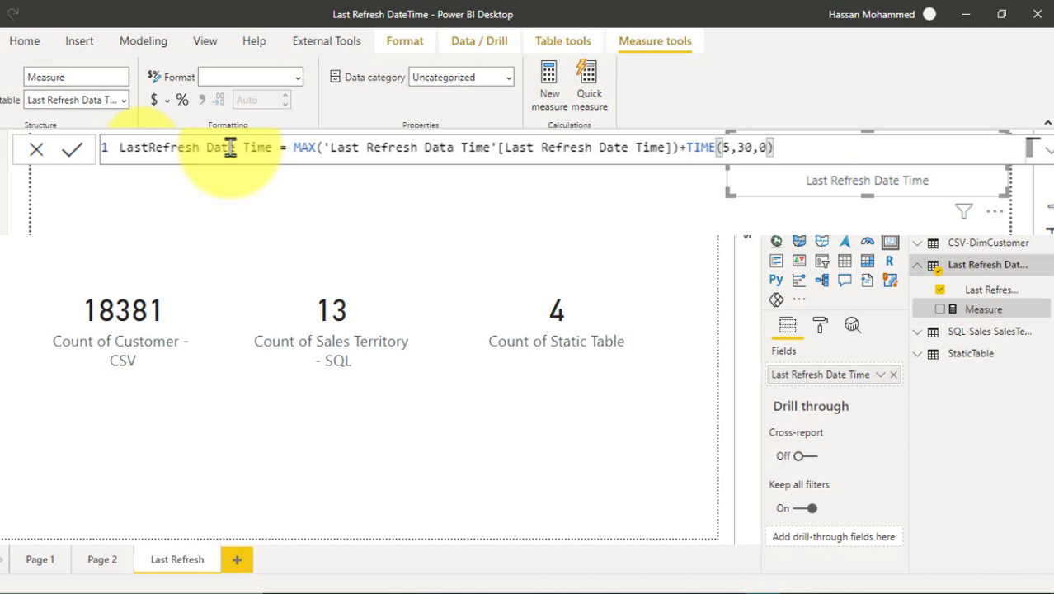
- Commit the LastRefresh Date Time measure and display it as a new card on the page
key(shift+Left)
key(shift+Left)
key(shift+Left)
key(shift+Left)
key(shift+Left)
key(shift+Left)
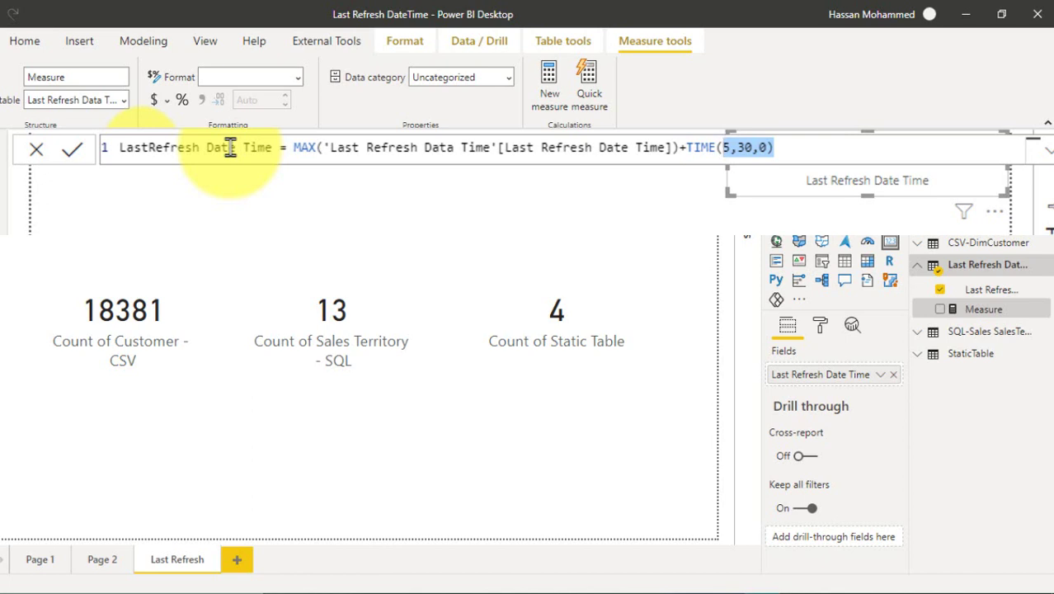
click(230, 147)
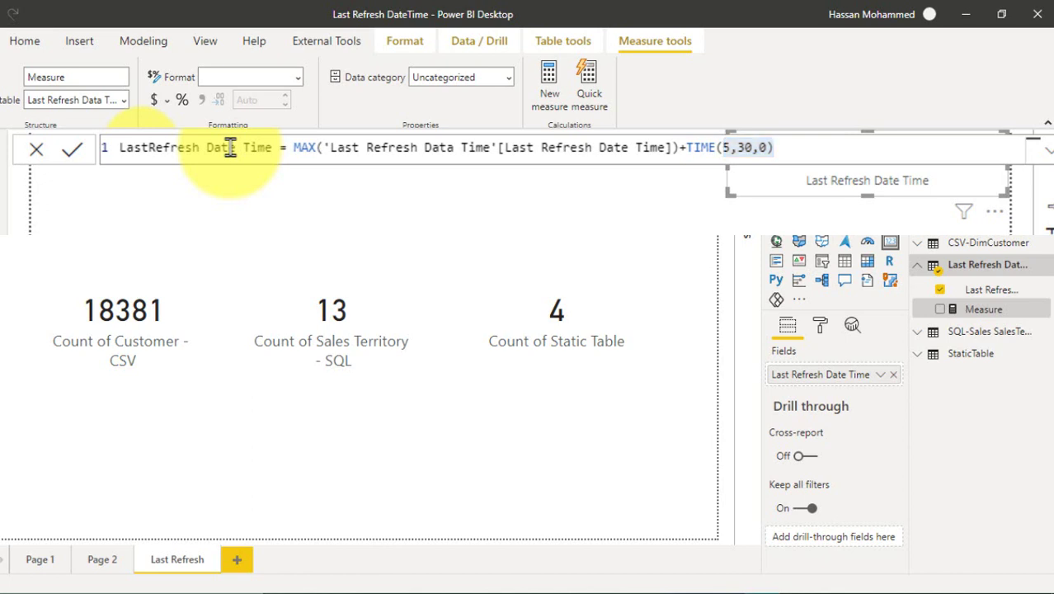
key(Return)
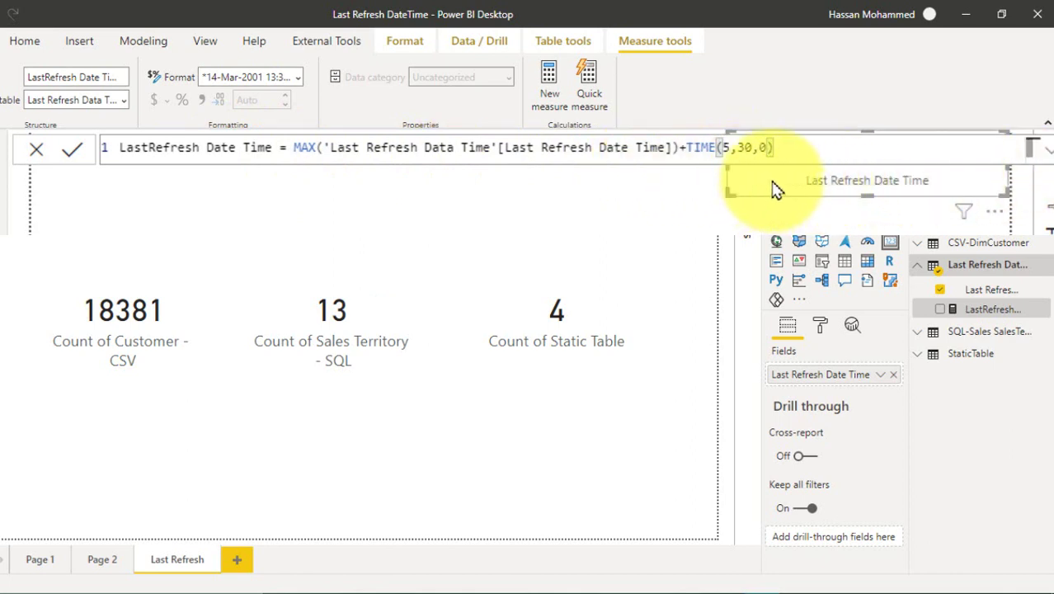
click(987, 292)
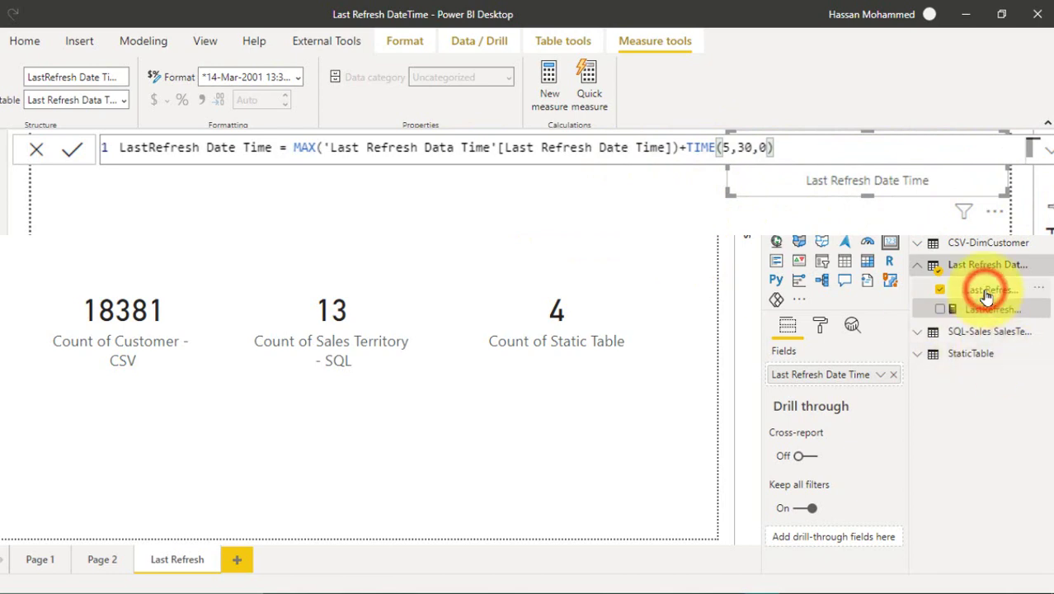
click(941, 310)
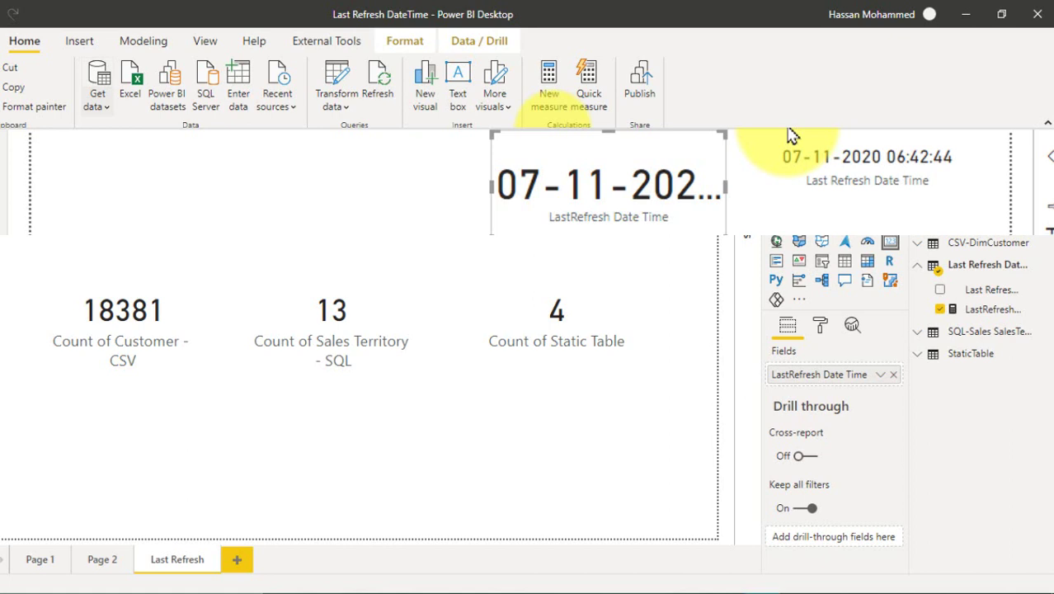
- Copy the original card's formatting to the new card, then reposition and resize it
click(826, 157)
click(34, 106)
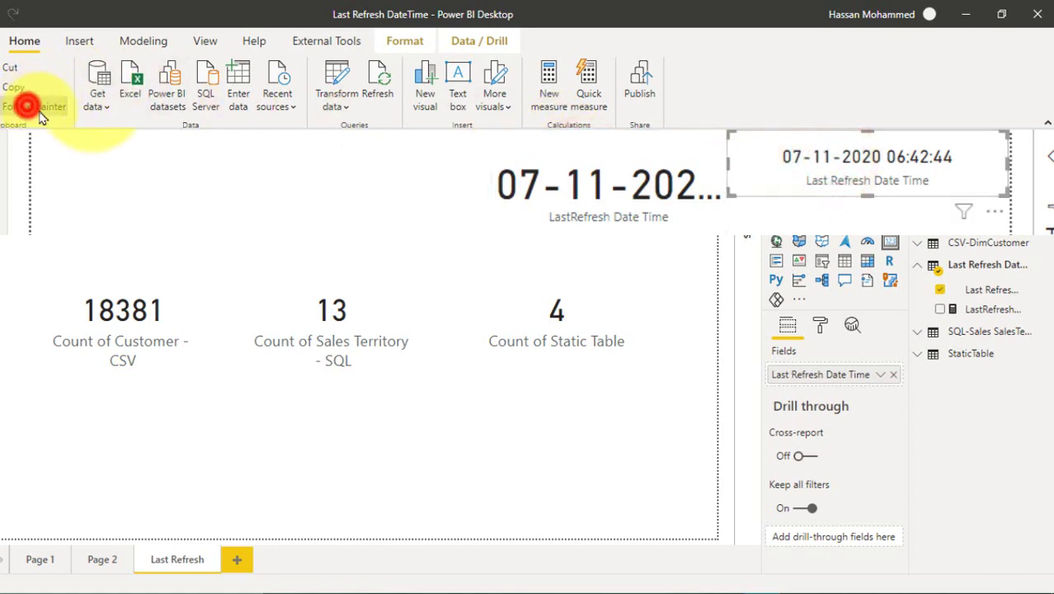
click(551, 163)
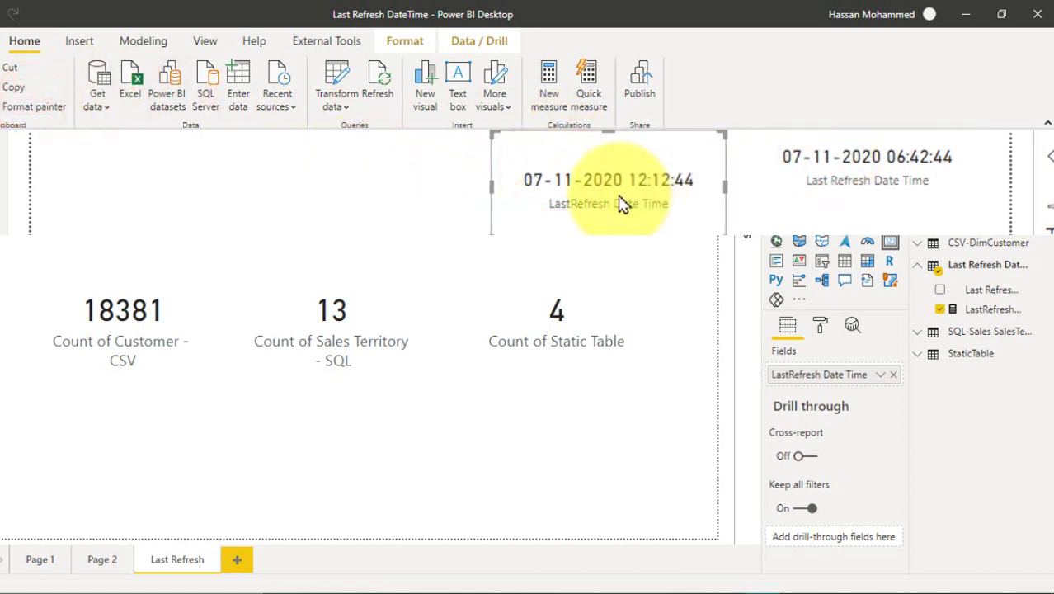
drag(619, 200, 555, 198)
drag(651, 234, 705, 196)
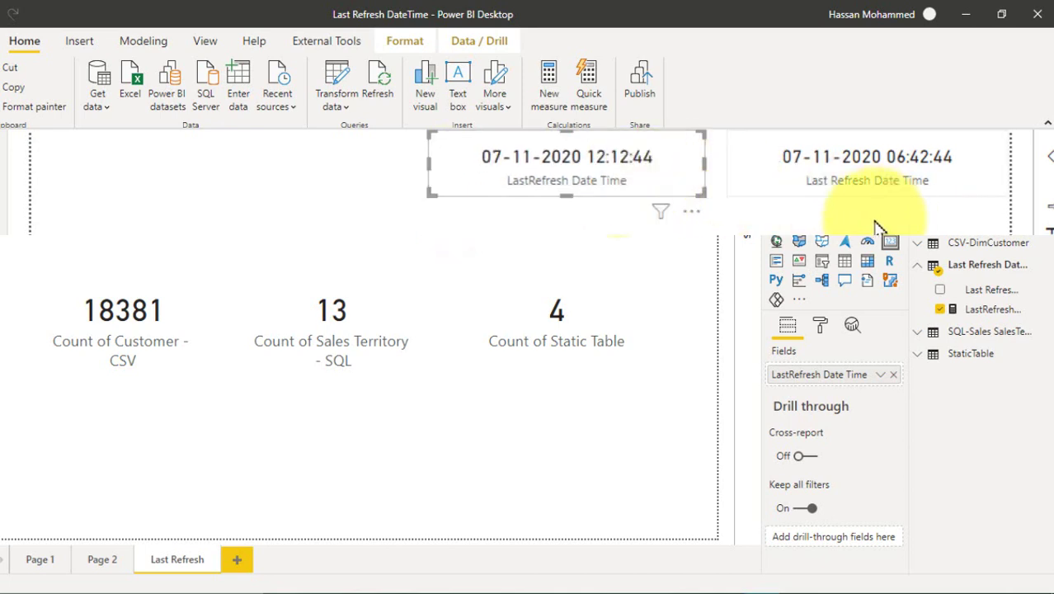
- Append 'UTC' to the field name on the 06:42:44 card
click(842, 177)
click(815, 376)
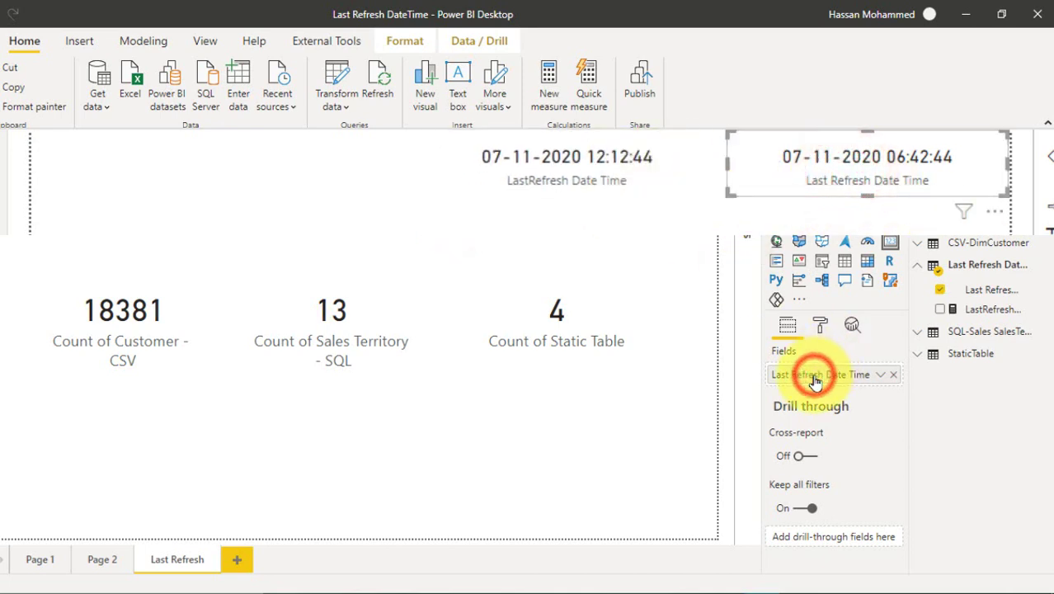
click(815, 376)
key(End)
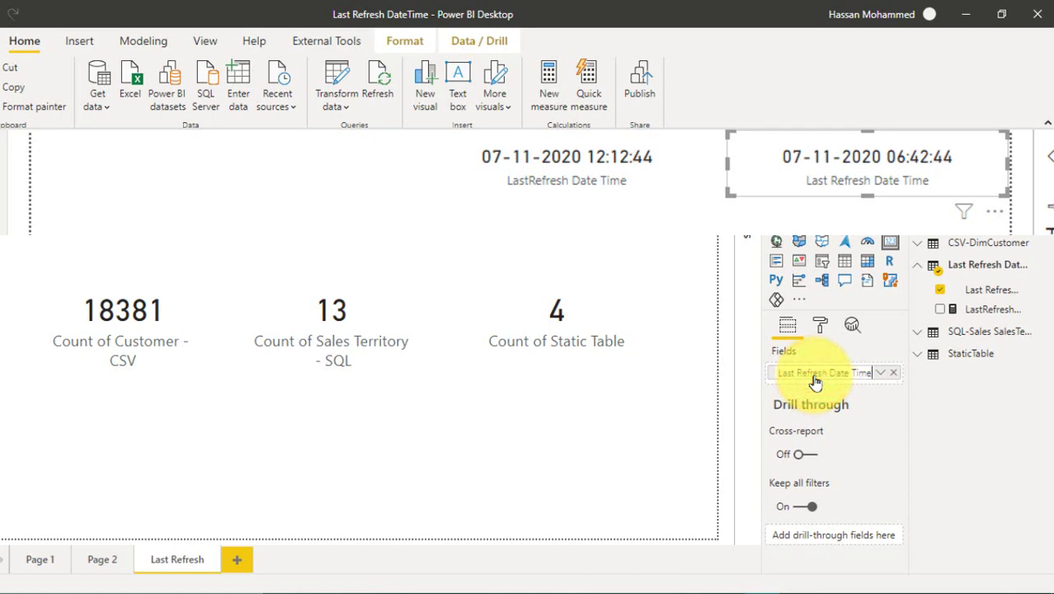
text(UTC)
key(Return)
- Append 'IST' to the field name on the local-time LastRefresh card
click(595, 179)
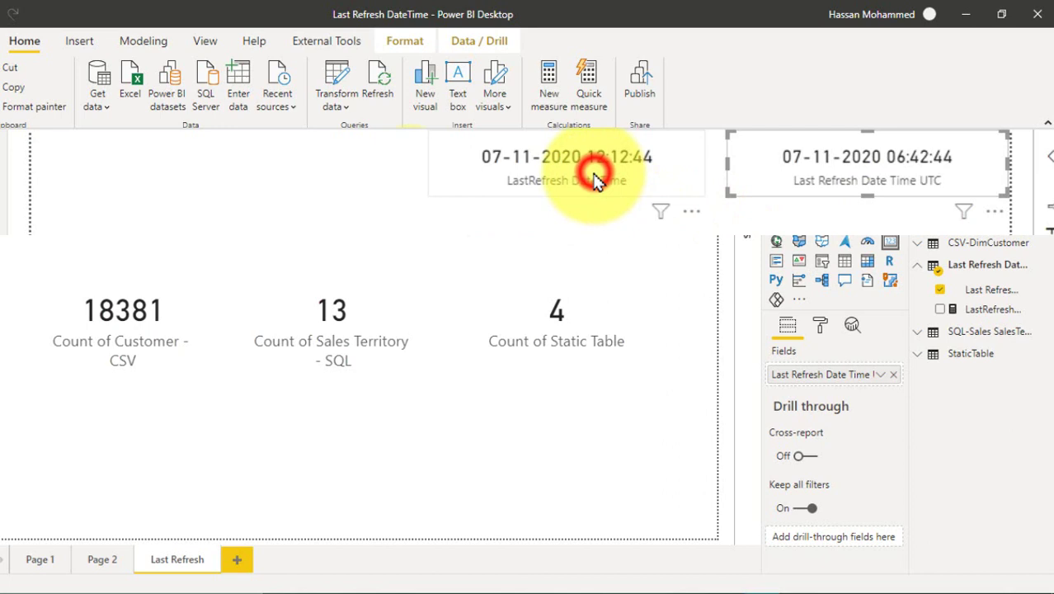
double_click(824, 376)
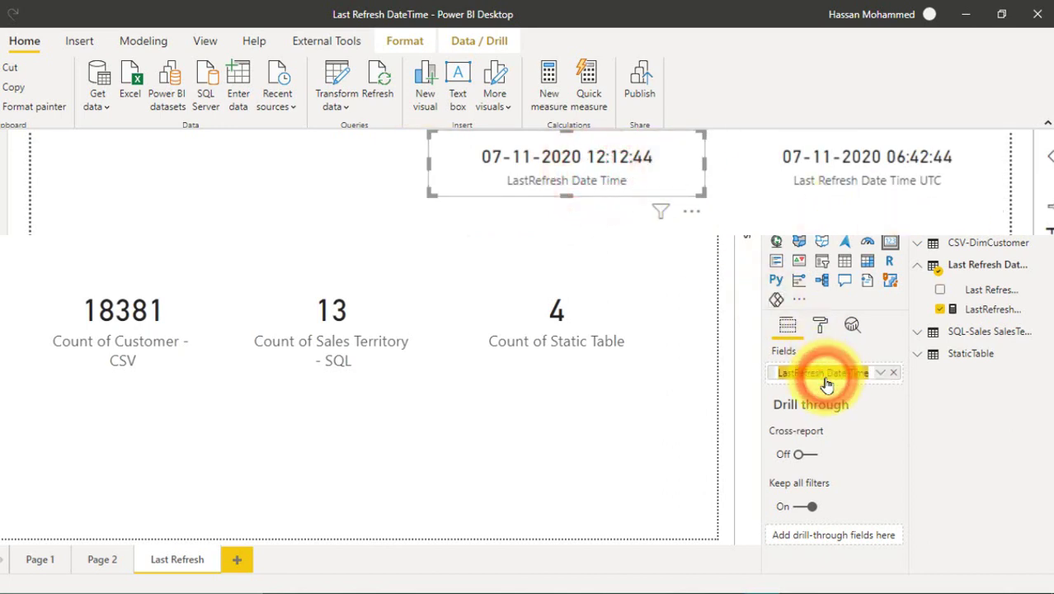
key(End)
text(IST)
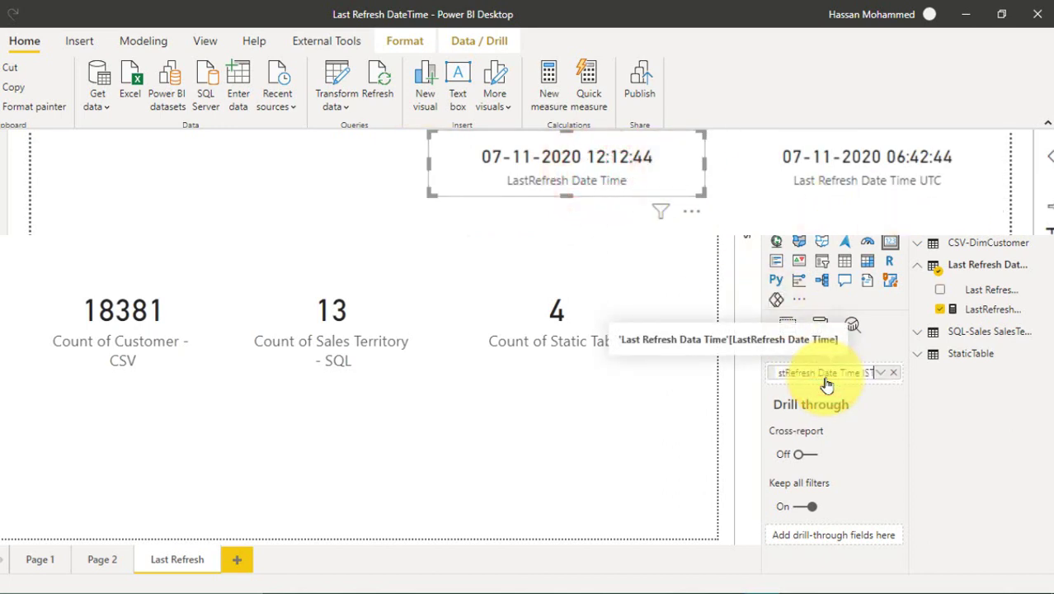
key(Home)
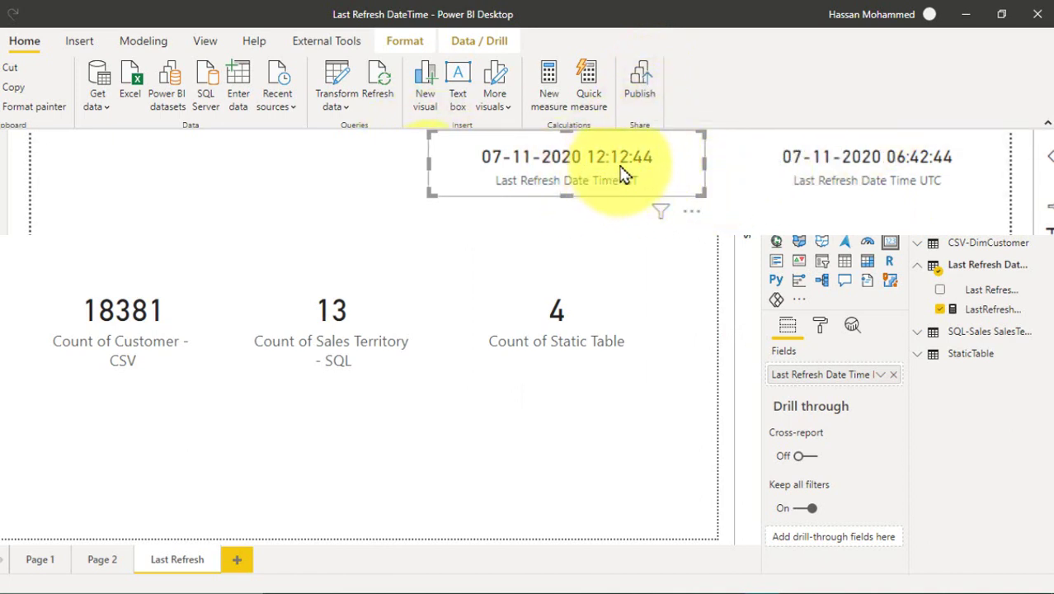
- Save the report and publish it to the Power BI service
click(643, 72)
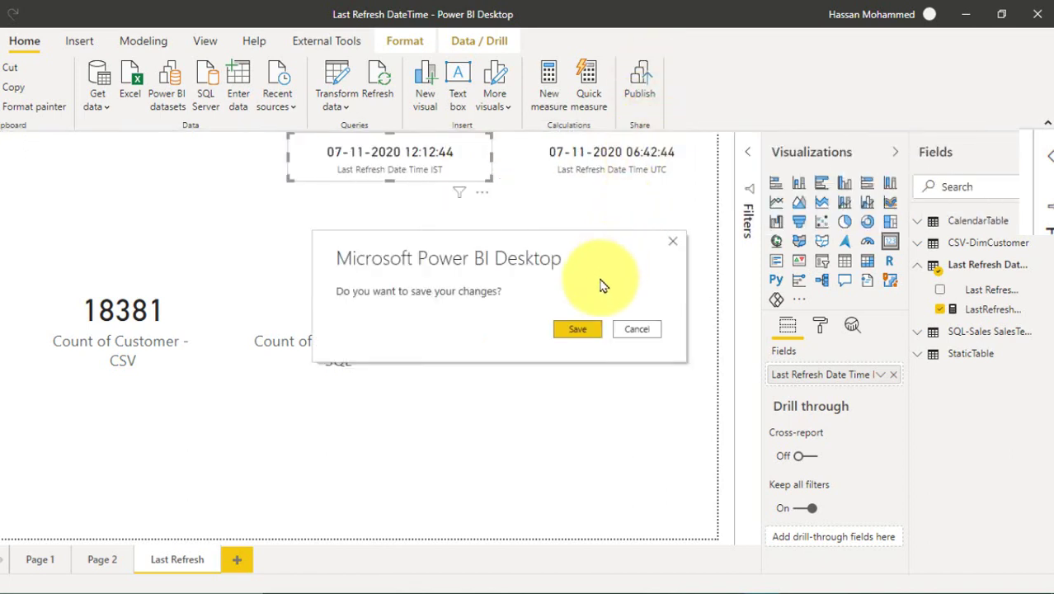
click(583, 334)
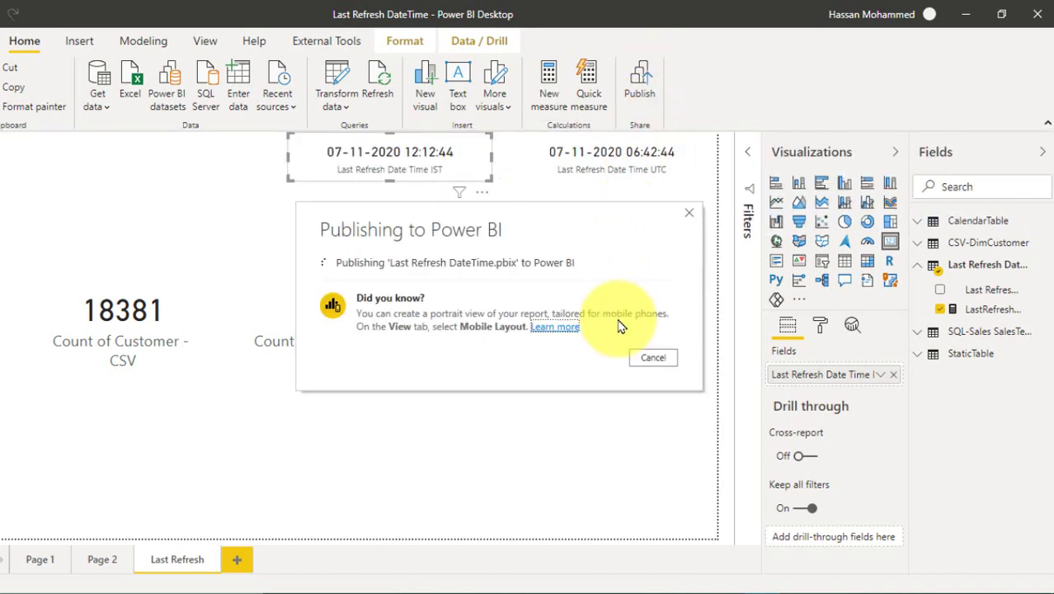
click(660, 404)
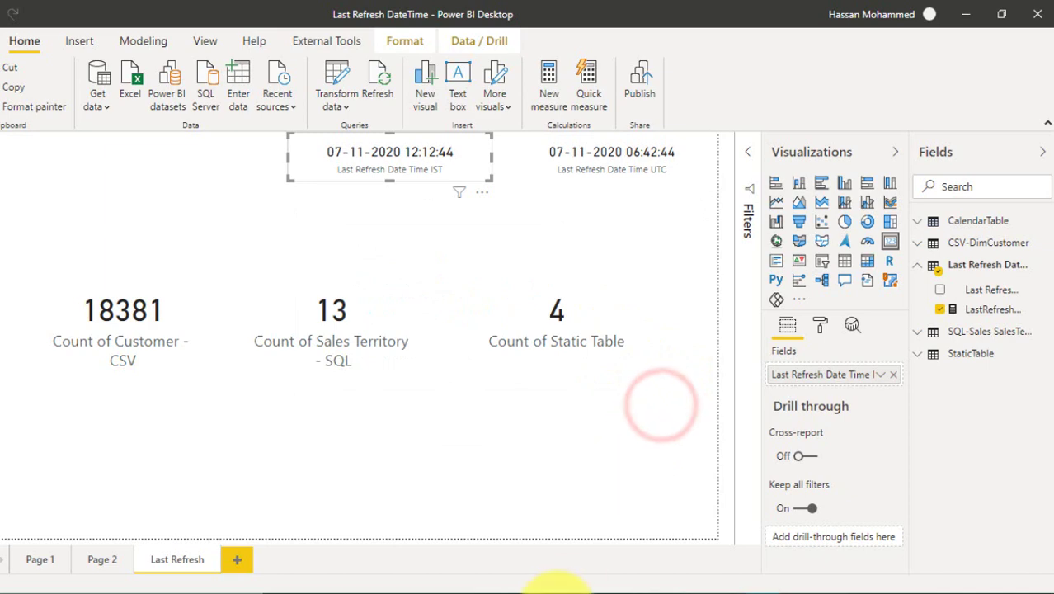
- Reload the published report in Chrome and refresh its visuals
click(546, 589)
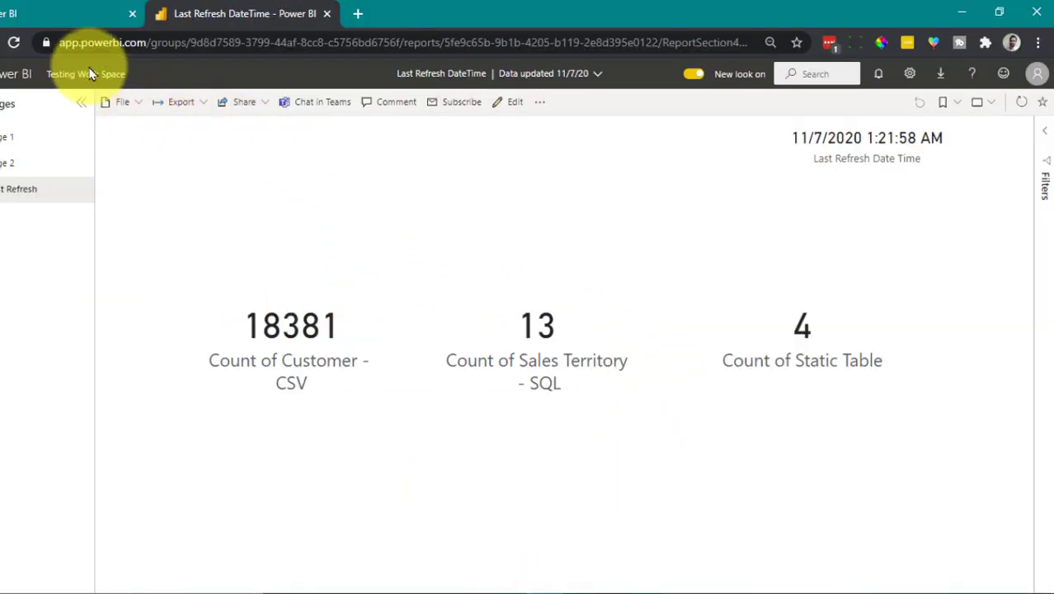
click(15, 41)
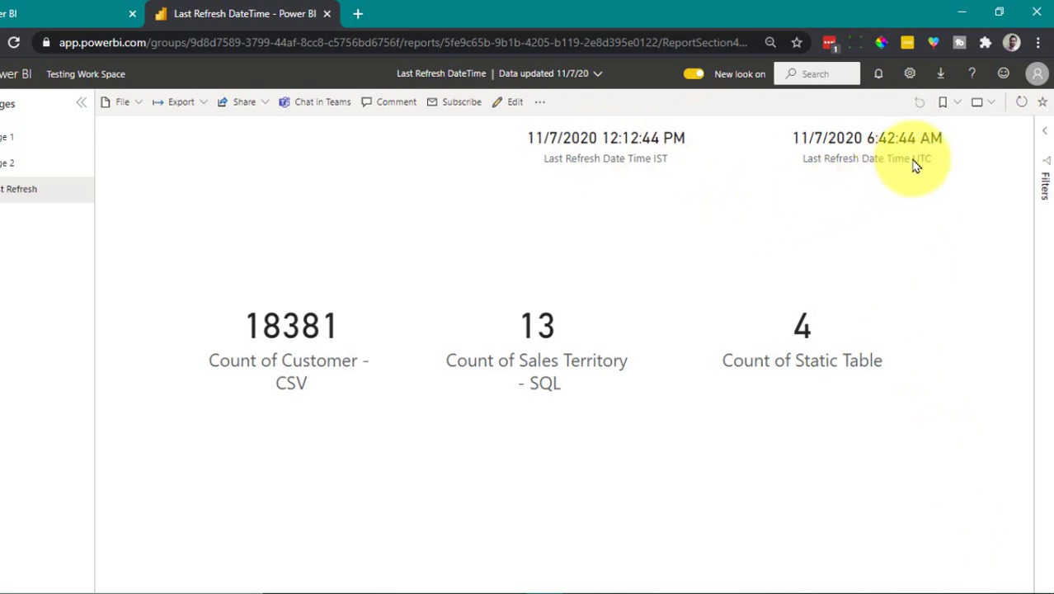
click(1022, 102)
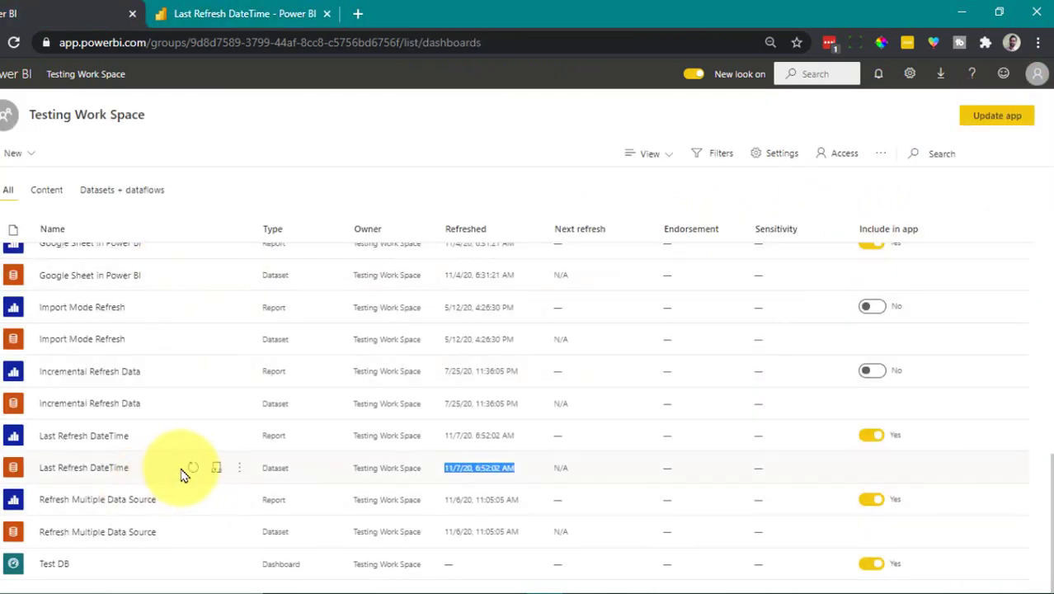
- Refresh the Last Refresh DateTime dataset and report visuals, then return to Power BI Desktop
click(190, 468)
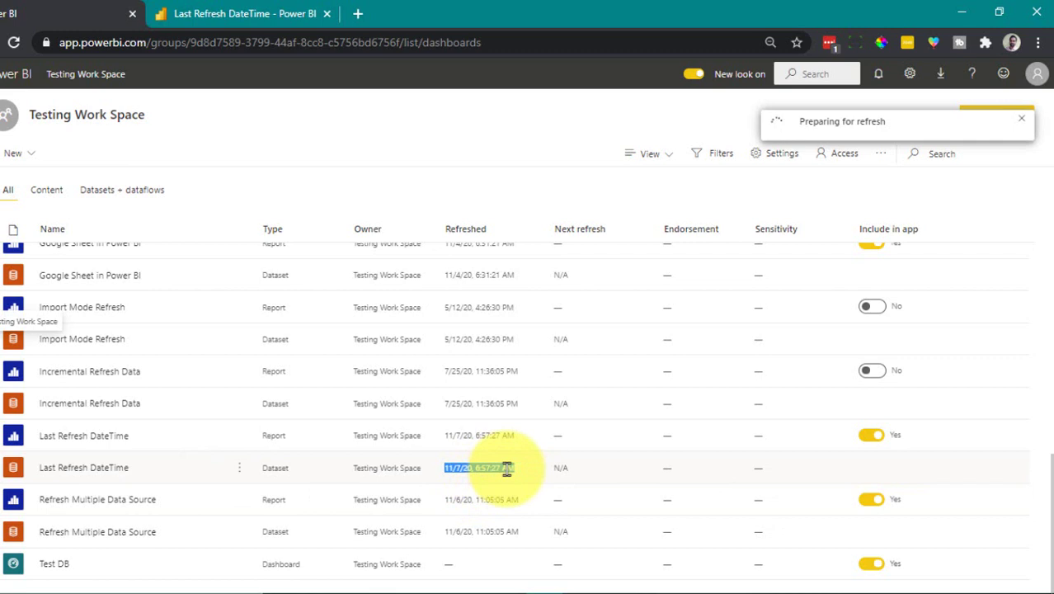
click(221, 13)
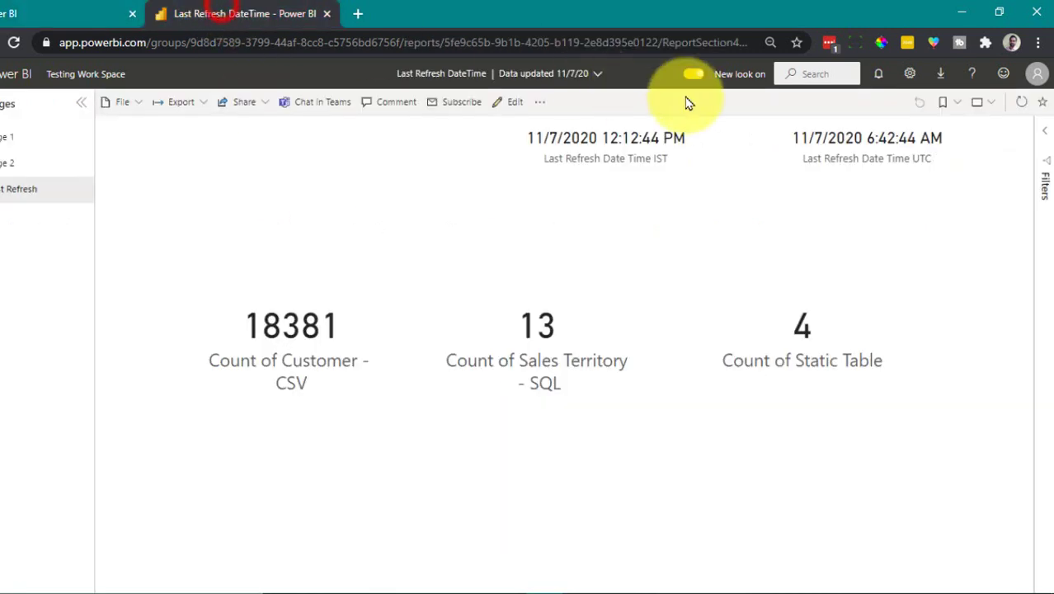
click(1027, 104)
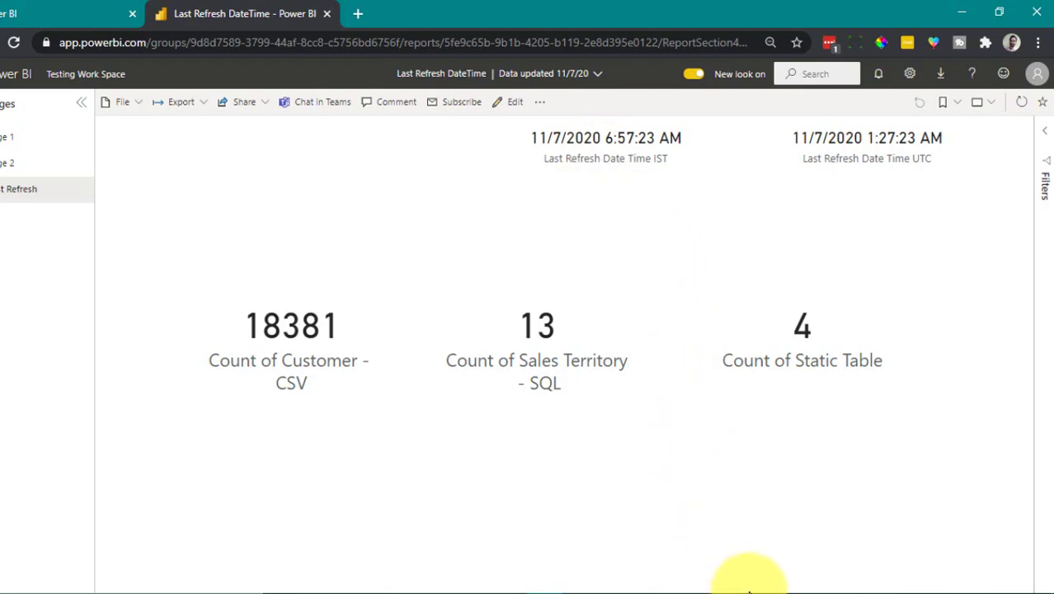
click(766, 590)
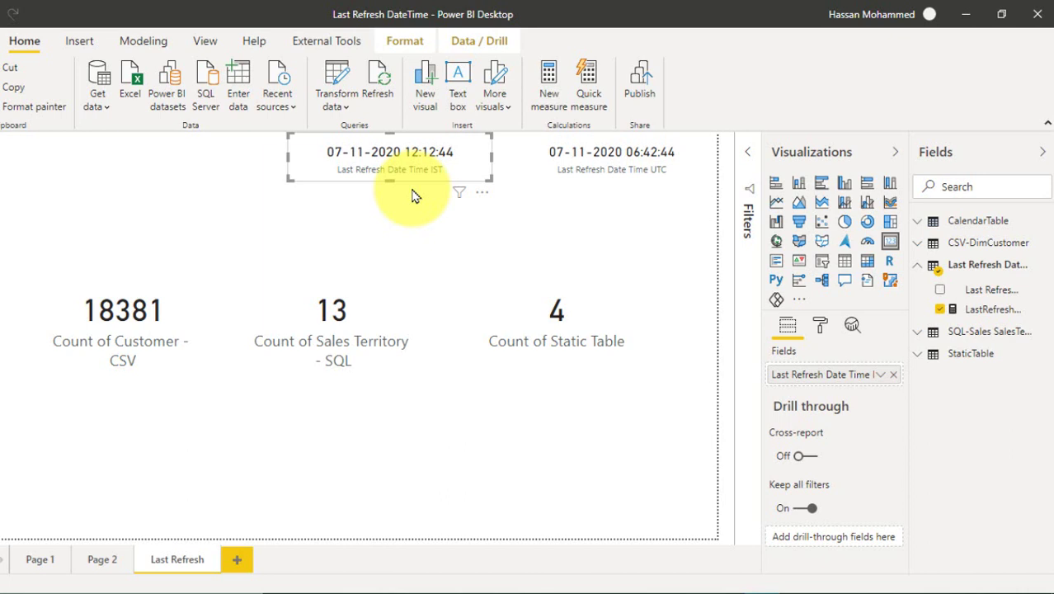
- Open the LastRefresh Date Time measure's DAX formula for editing, moving the body onto its own line
click(994, 311)
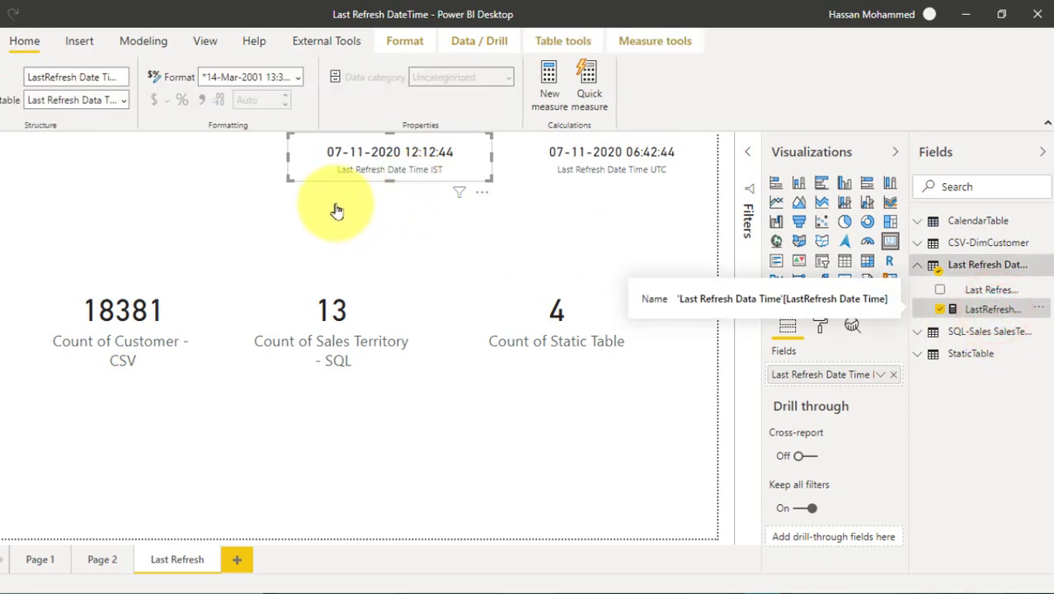
click(188, 145)
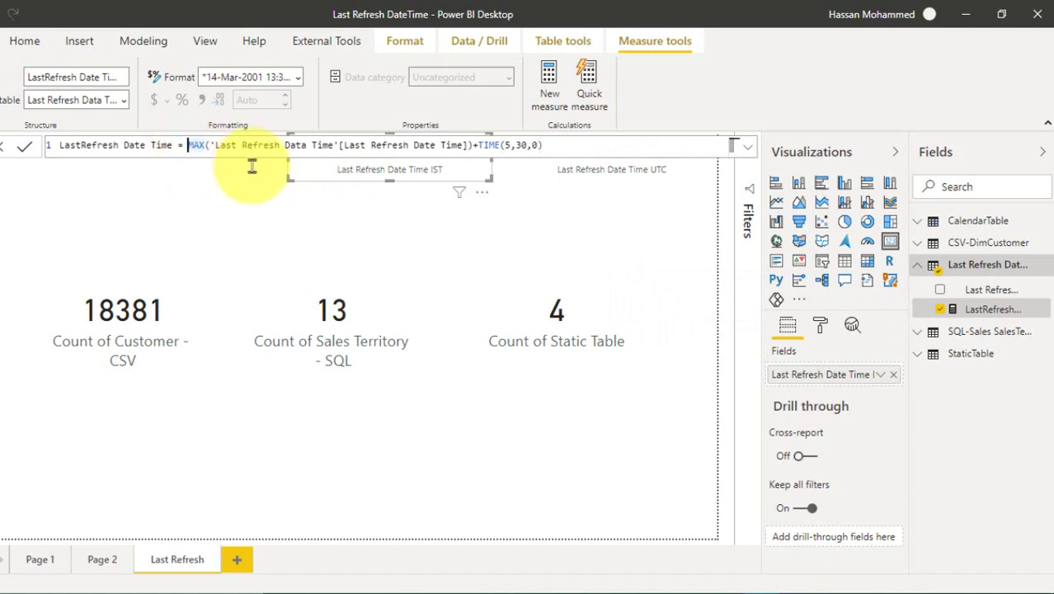
key(shift+Return)
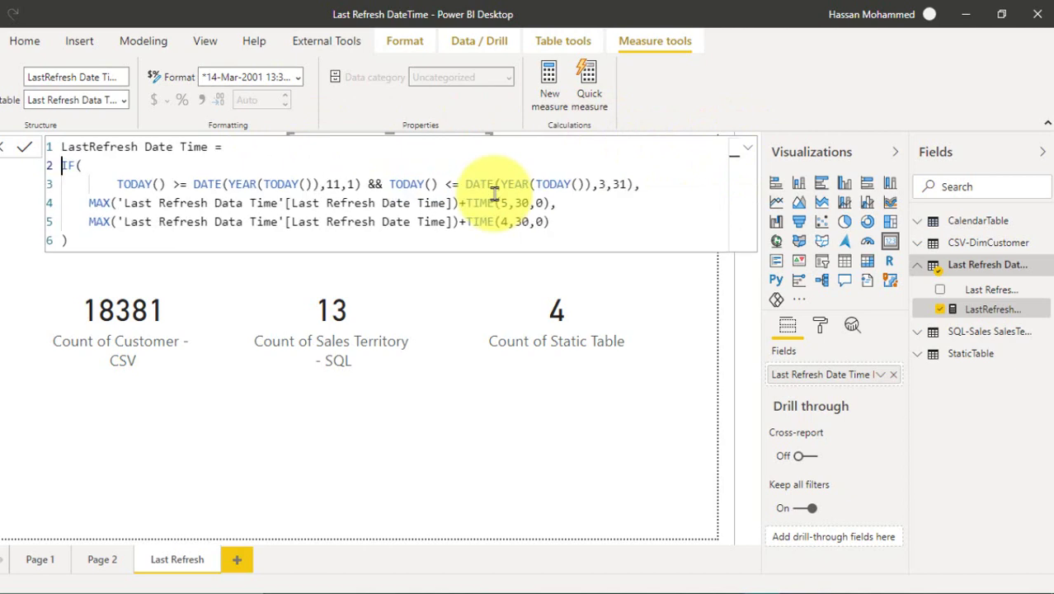
scroll(511, 203, up, 1)
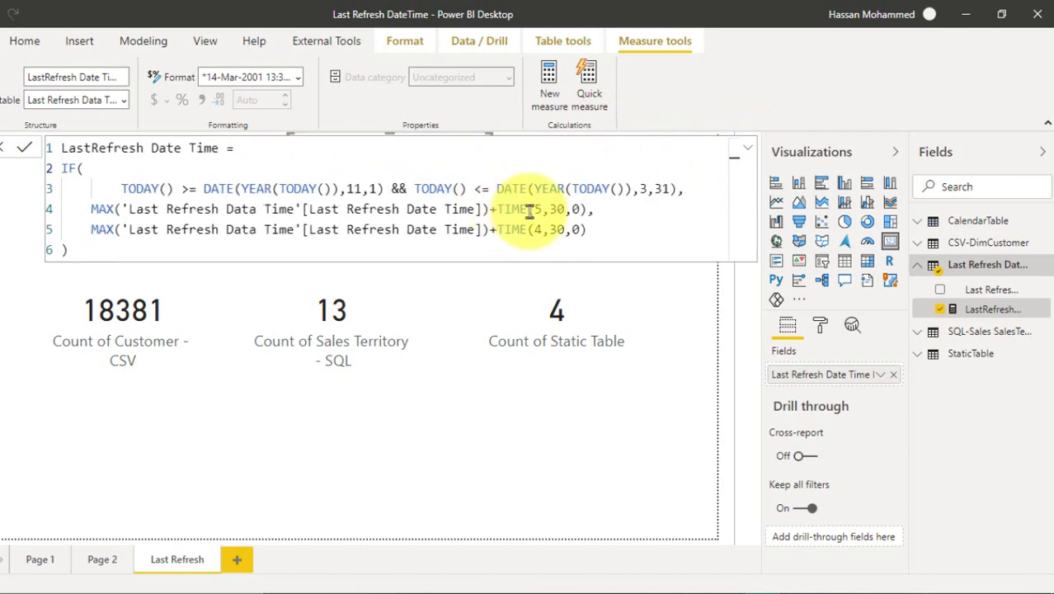
- Review the IF formula's 1 November and 31 March conditions and its 5:30 and 4:30 branches
key(Down)
key(ctrl+Right)
key(ctrl+Right)
key(ctrl+Right)
key(ctrl+Right)
key(ctrl+Right)
key(ctrl+Right)
key(ctrl+Right)
key(ctrl+Right)
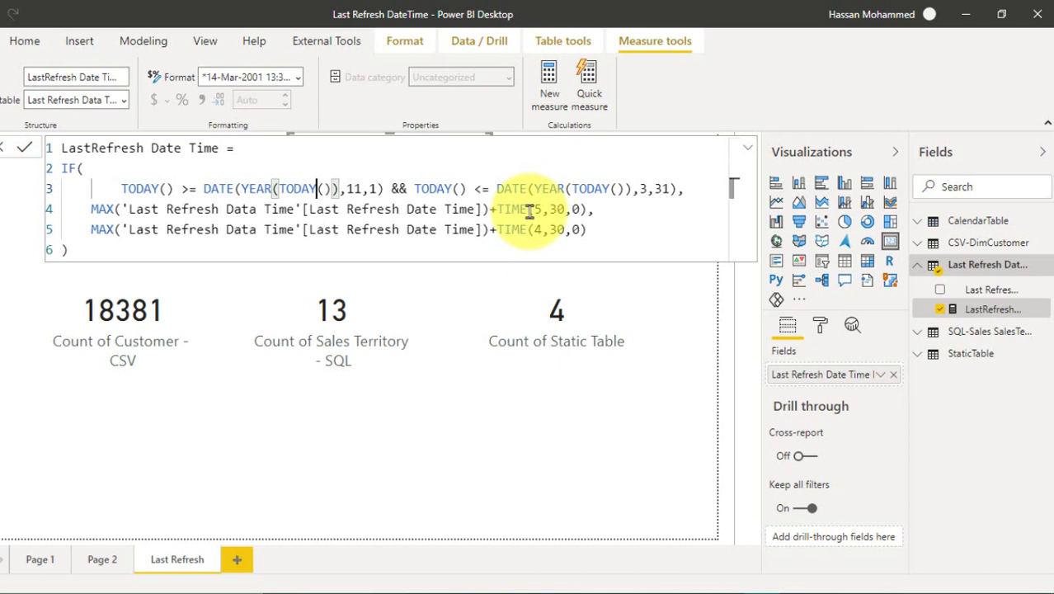
key(Right)
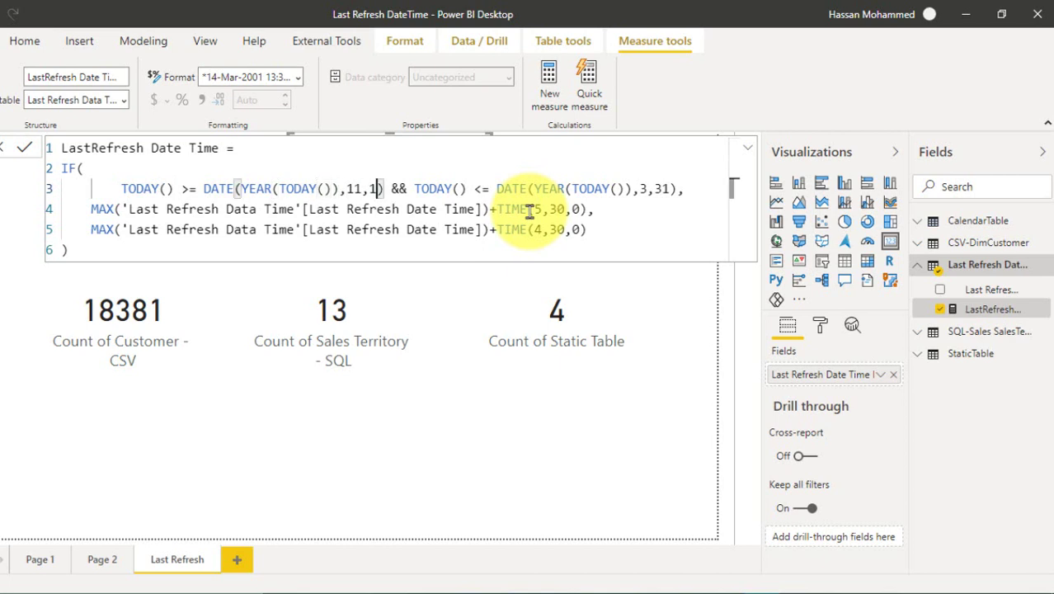
key(ctrl+Right)
key(ctrl+Right)
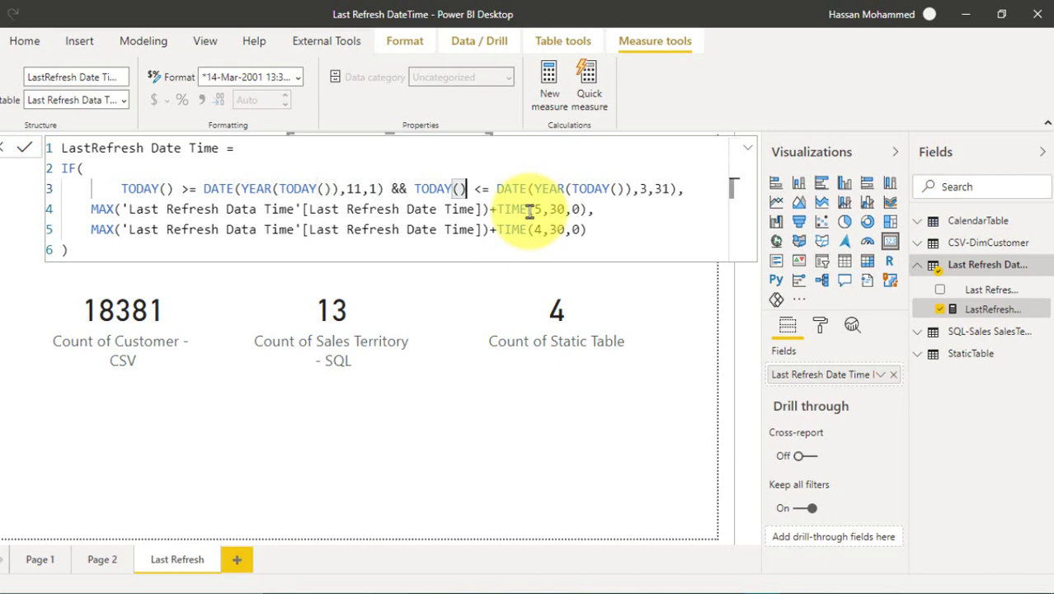
key(ctrl+Right)
key(ctrl+Right)
key(shift+Home)
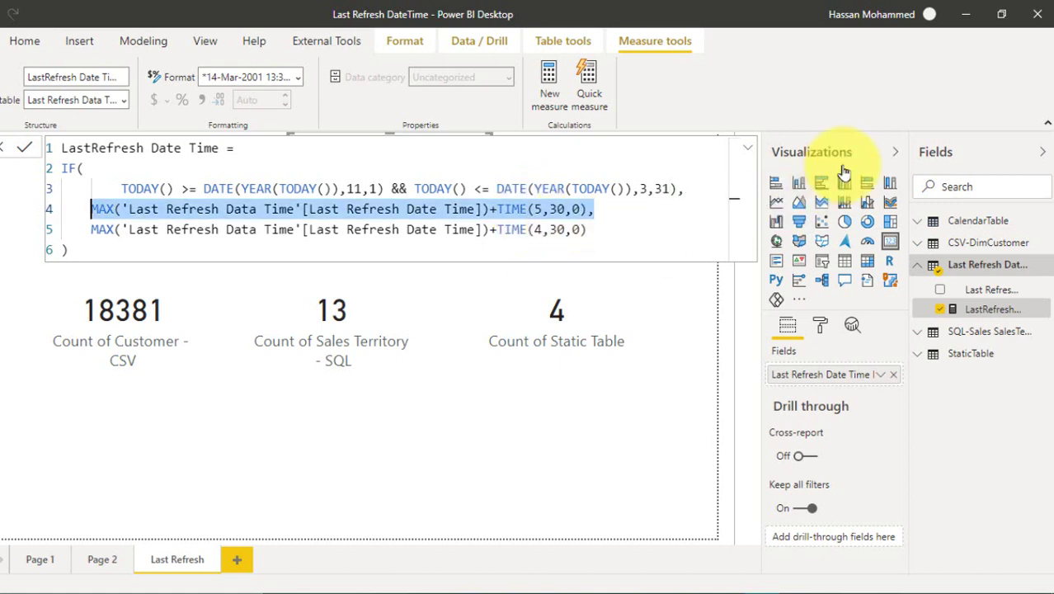
key(Down)
key(End)
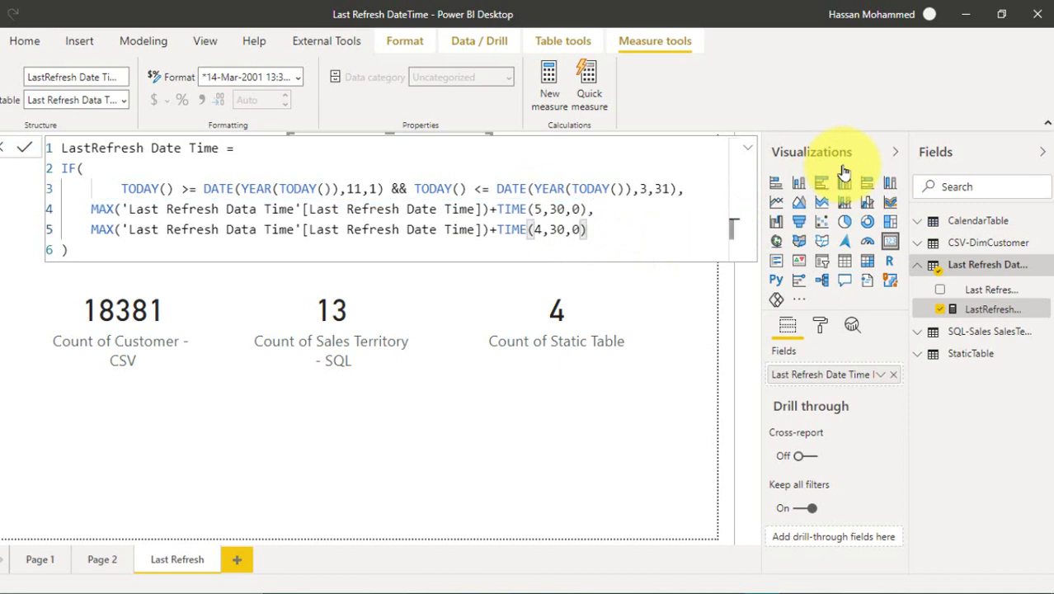
key(shift+Home)
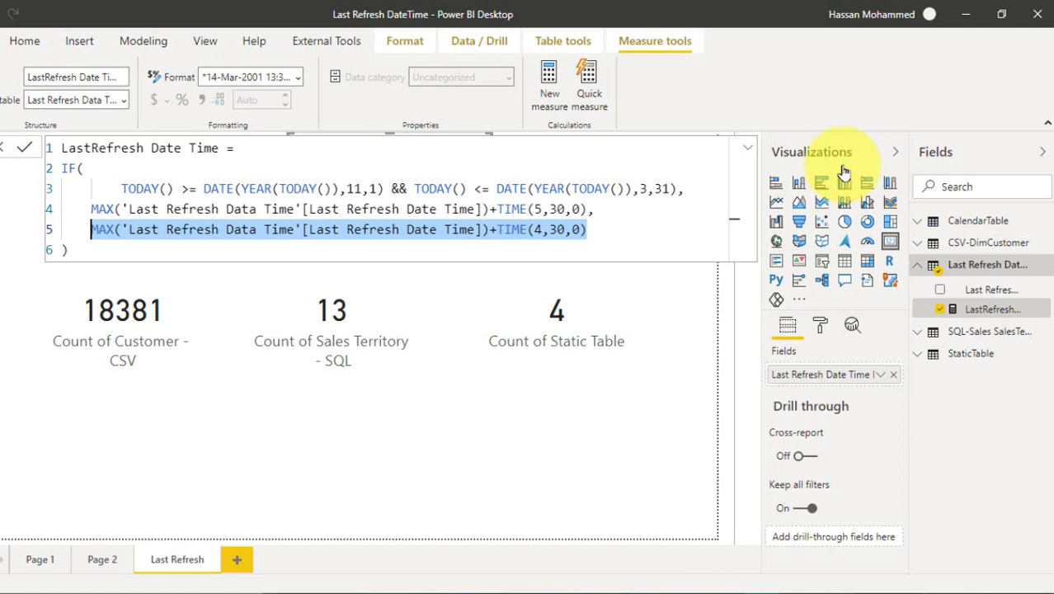
key(End)
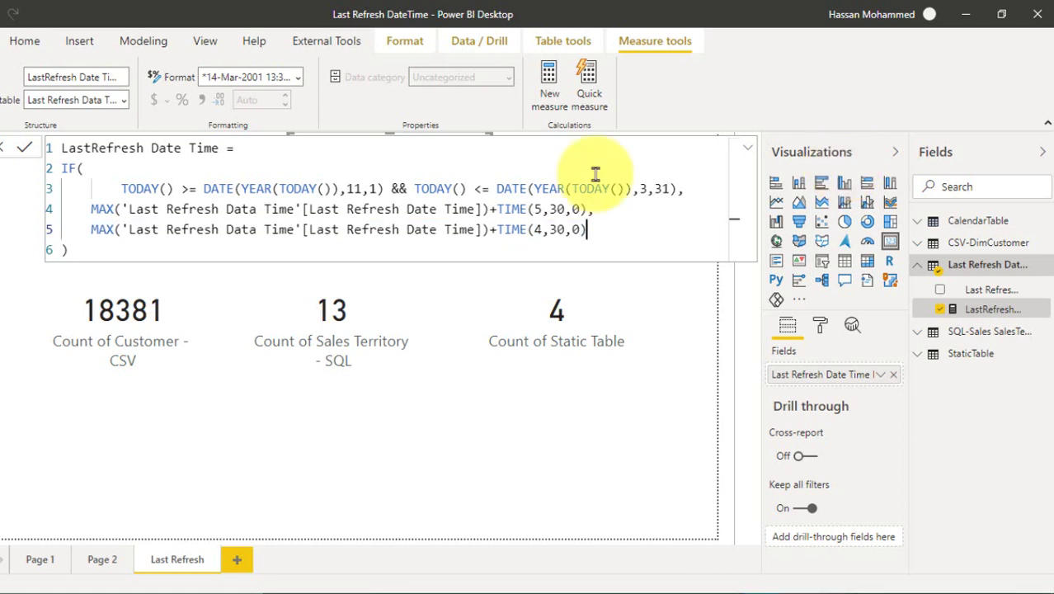
key(Up)
key(Up)
key(Up)
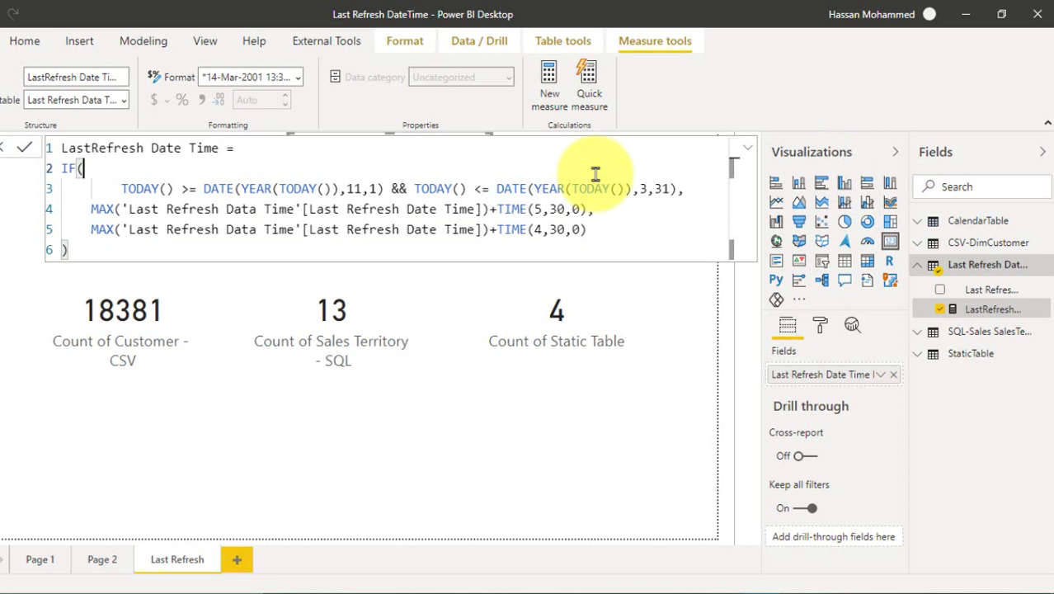